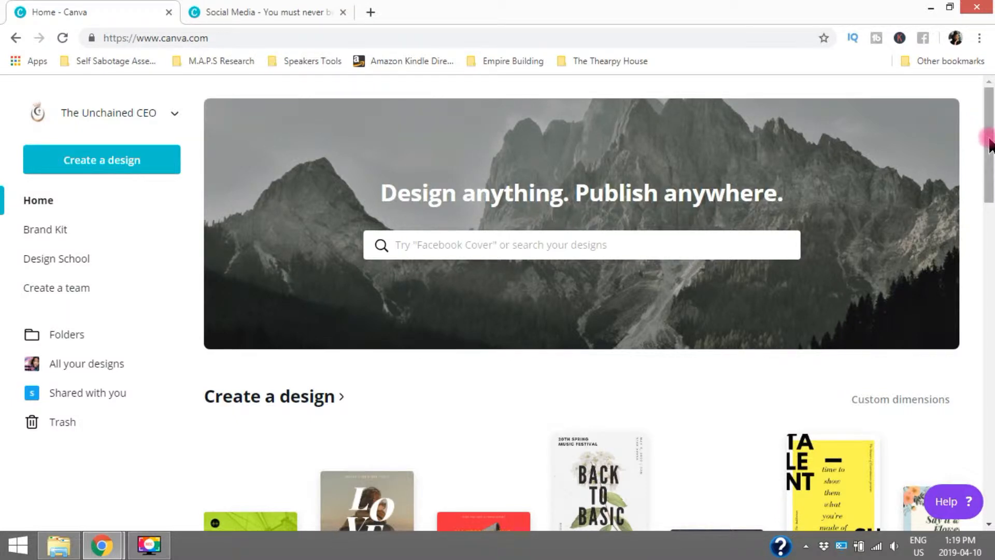
Step: Browse the available design types and create a new Social Media design of 800 px × 800 px
drag(990, 145, 990, 212)
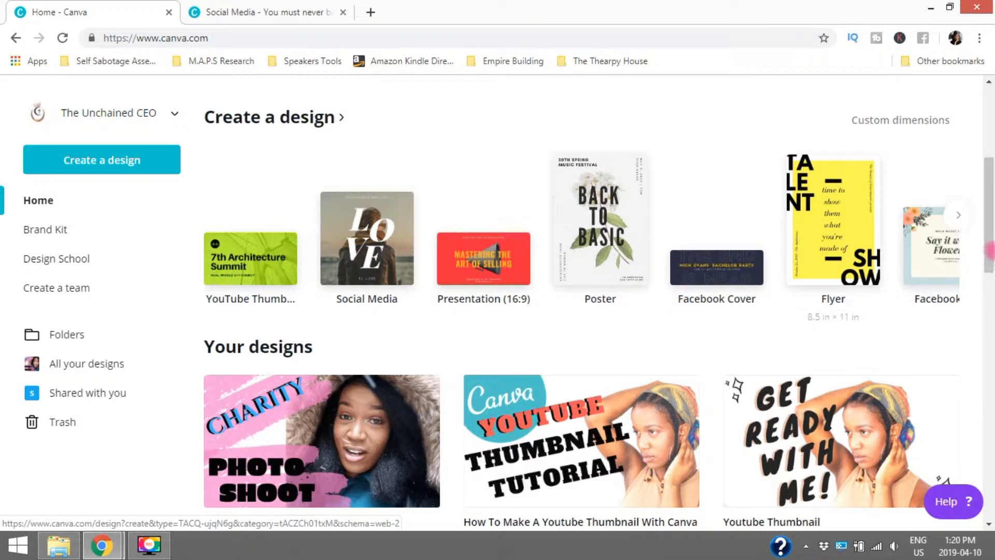
click(959, 217)
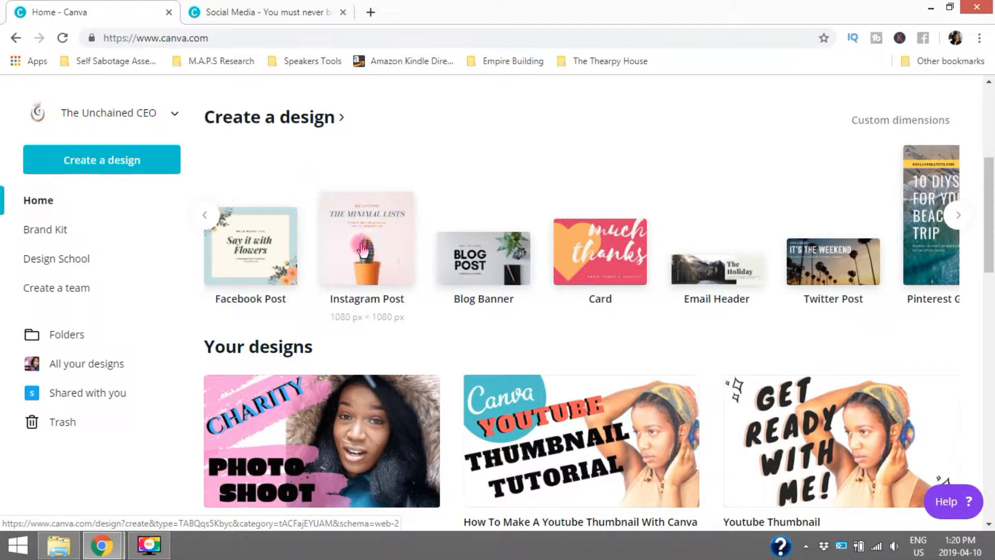
click(207, 214)
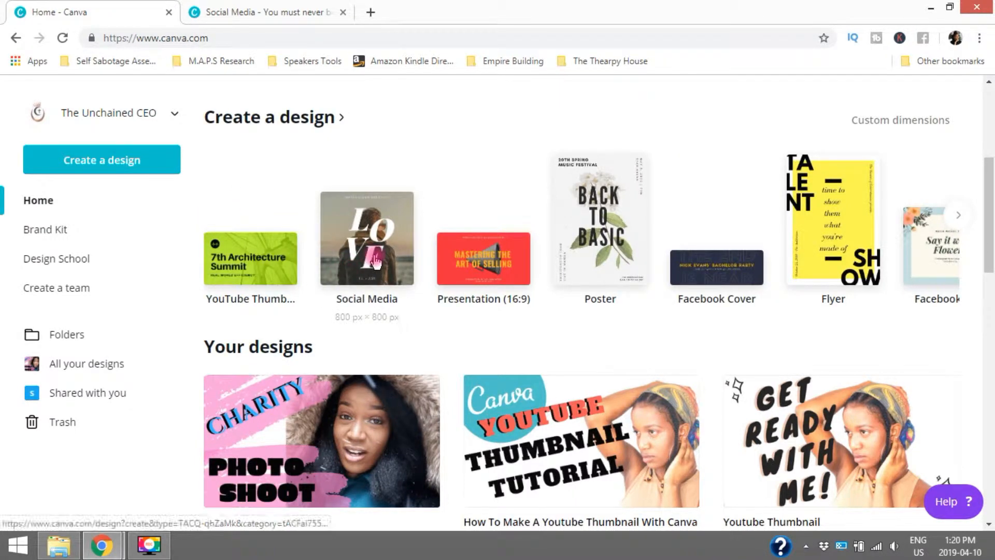
click(363, 232)
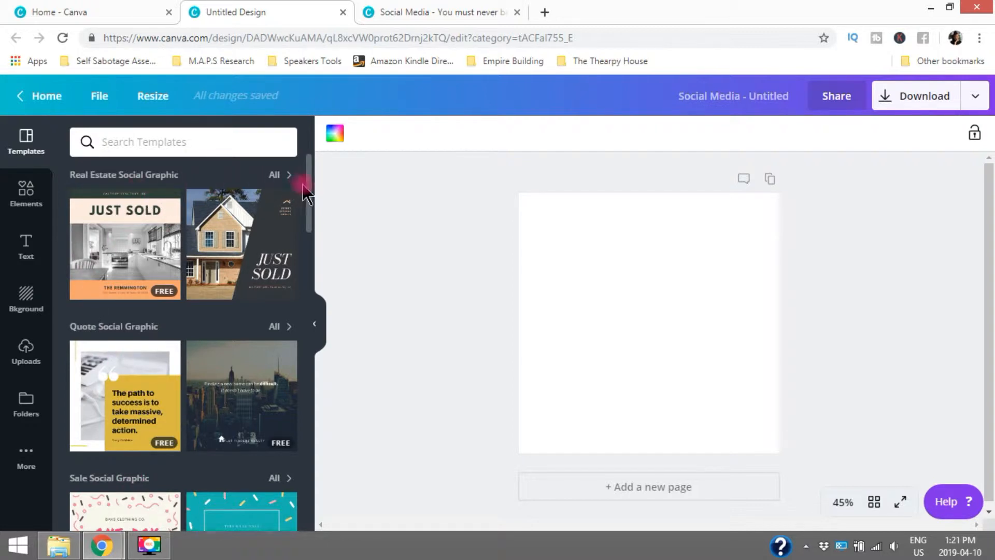
Step: Apply the template with the quote "You must never be fearful about what you are doing when it is right"
drag(313, 191, 322, 400)
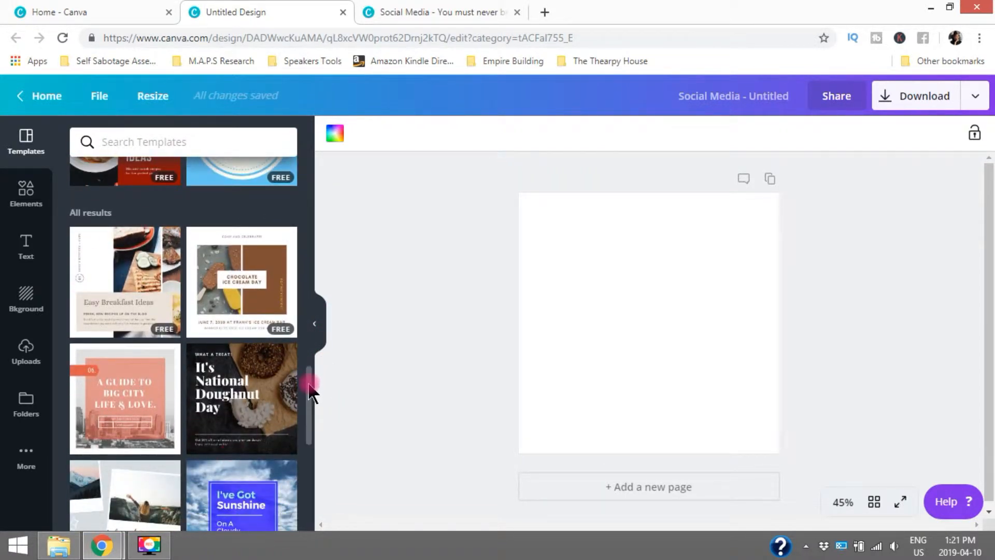
mouse_move(309, 392)
mouse_down()
mouse_move(315, 460)
mouse_move(311, 365)
mouse_move(313, 401)
mouse_up()
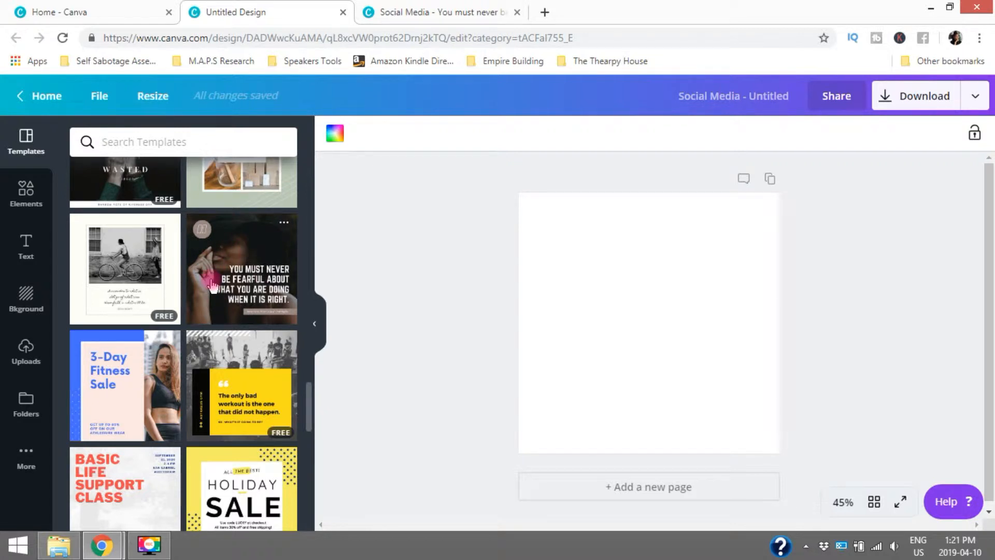
click(245, 250)
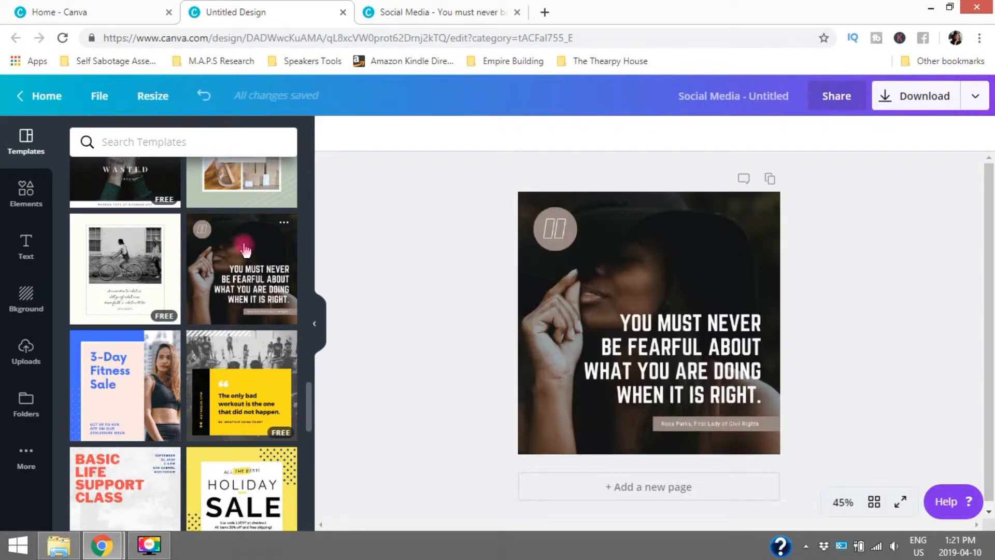
Step: Select the watermarked background photo and check the design's publishing options and the price of downloading it as PNG
click(545, 288)
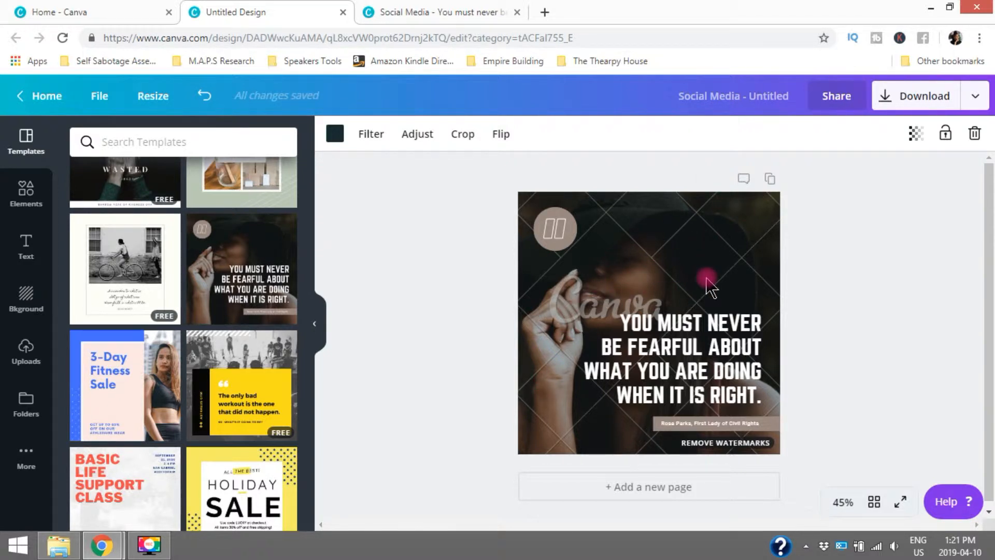
click(978, 100)
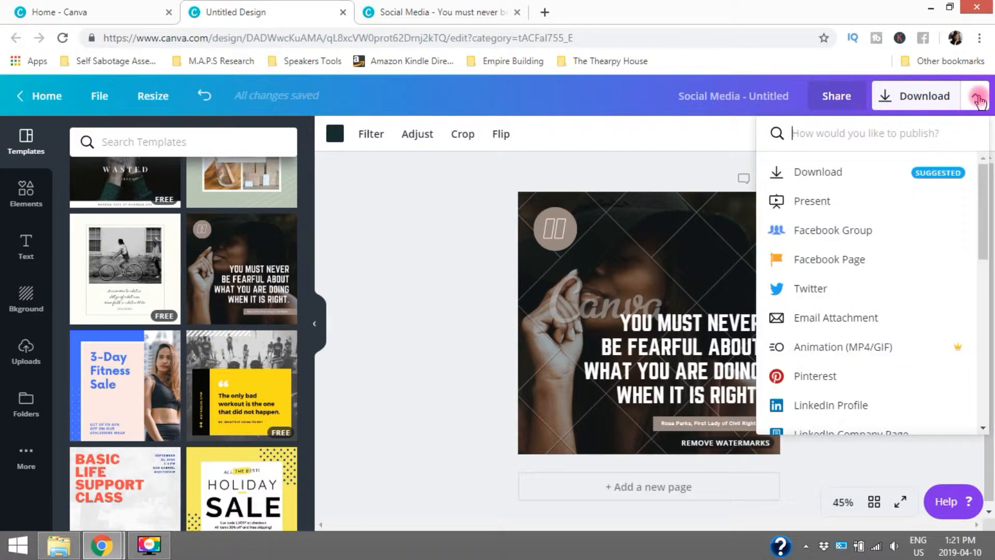
click(926, 104)
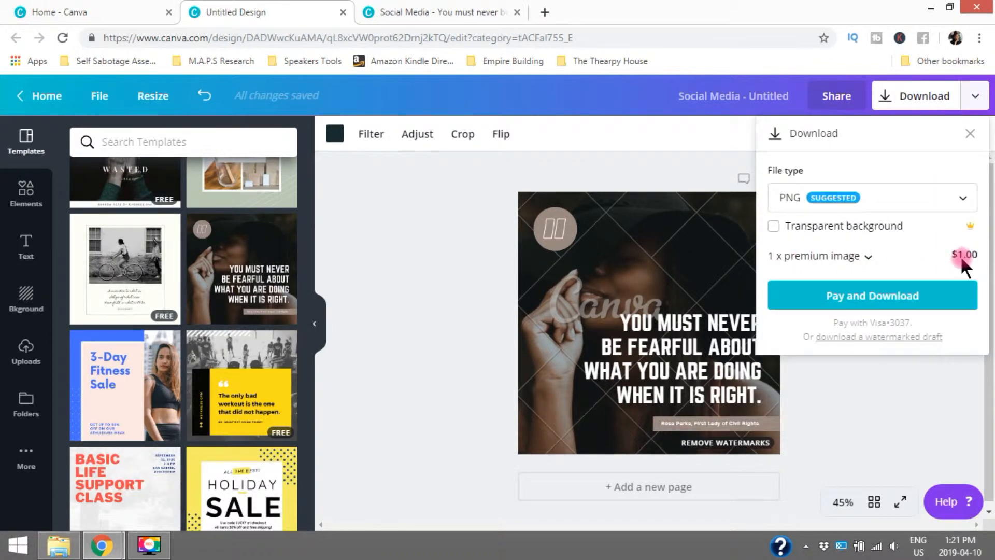
click(974, 99)
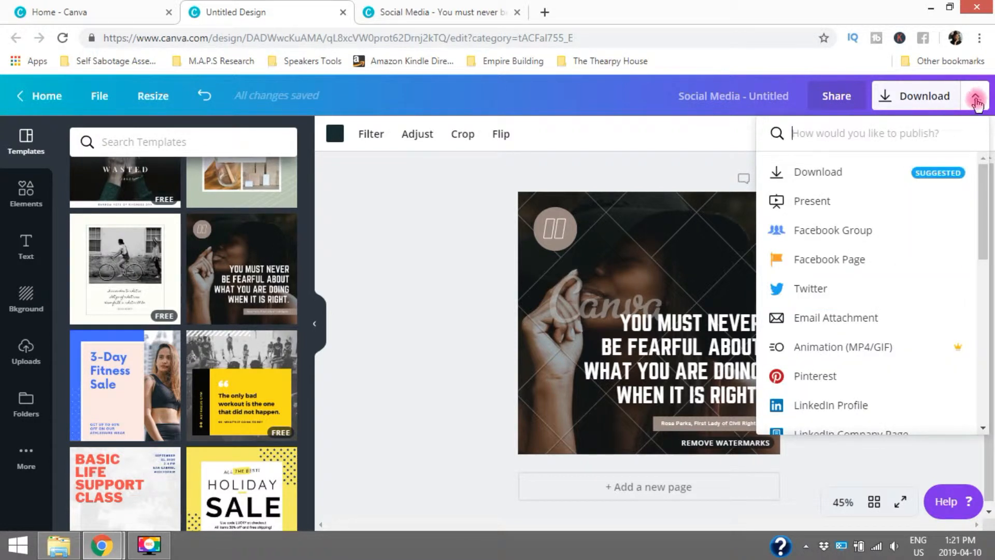
click(976, 100)
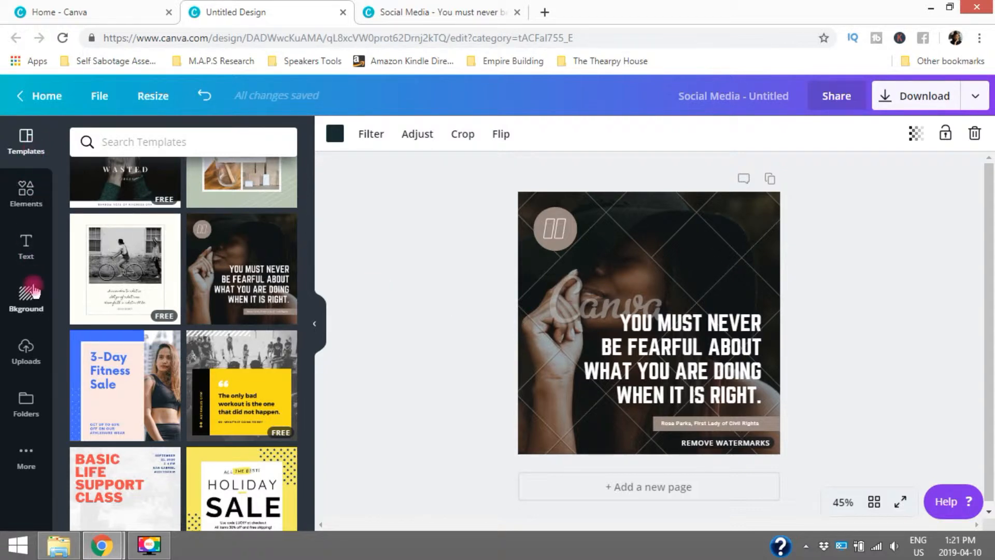
Step: Look over the image upload options, and replace the template's background photo with the second denim-jacket portrait from the uploads
click(29, 354)
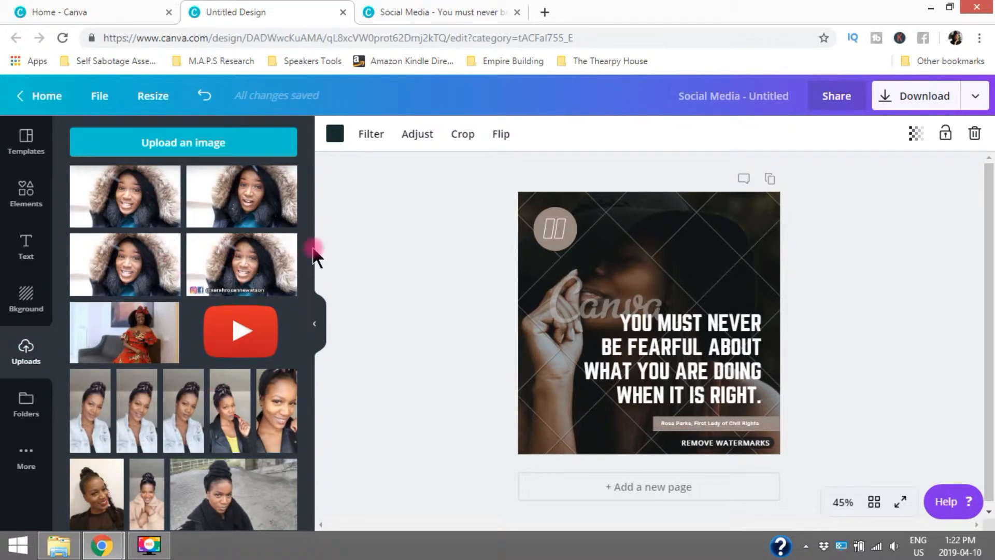
drag(309, 236, 313, 193)
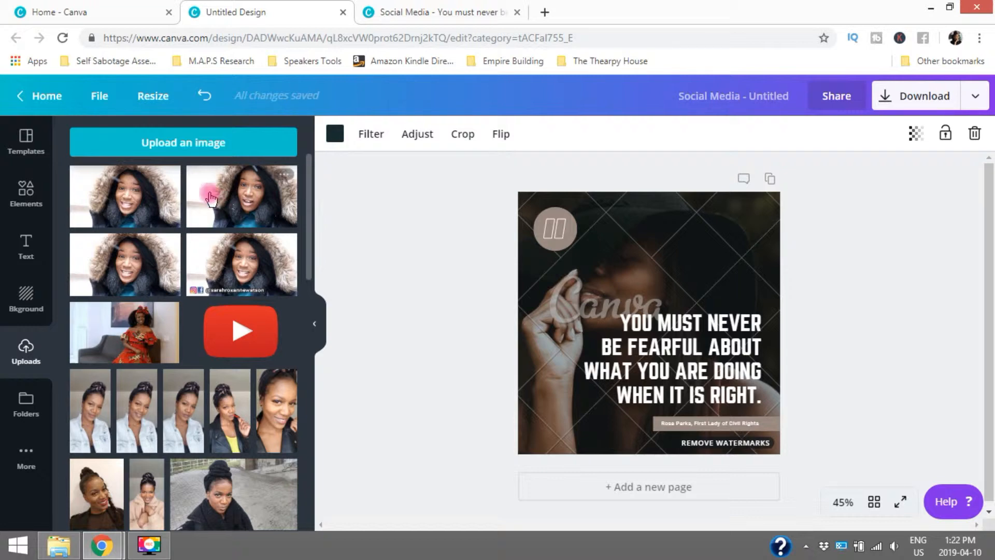
click(185, 150)
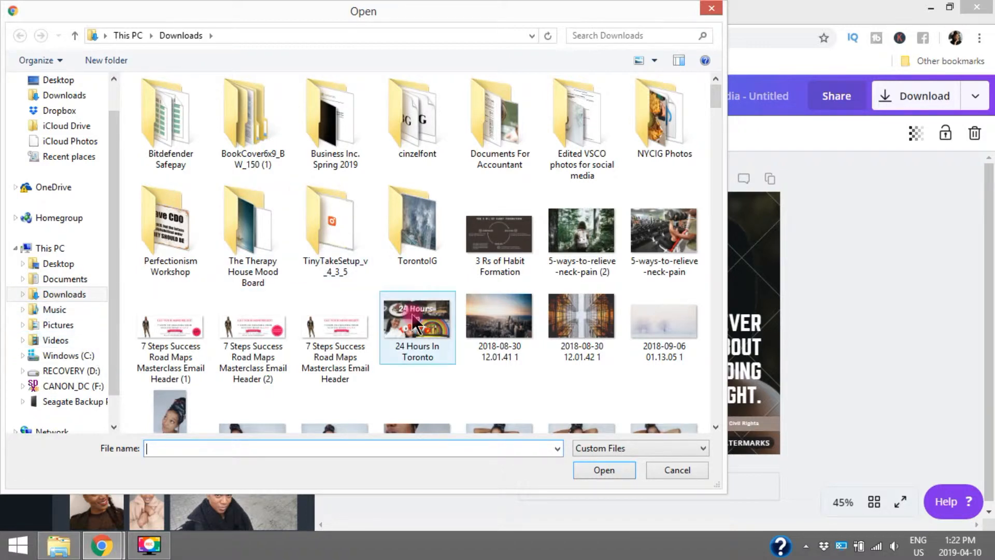
click(712, 9)
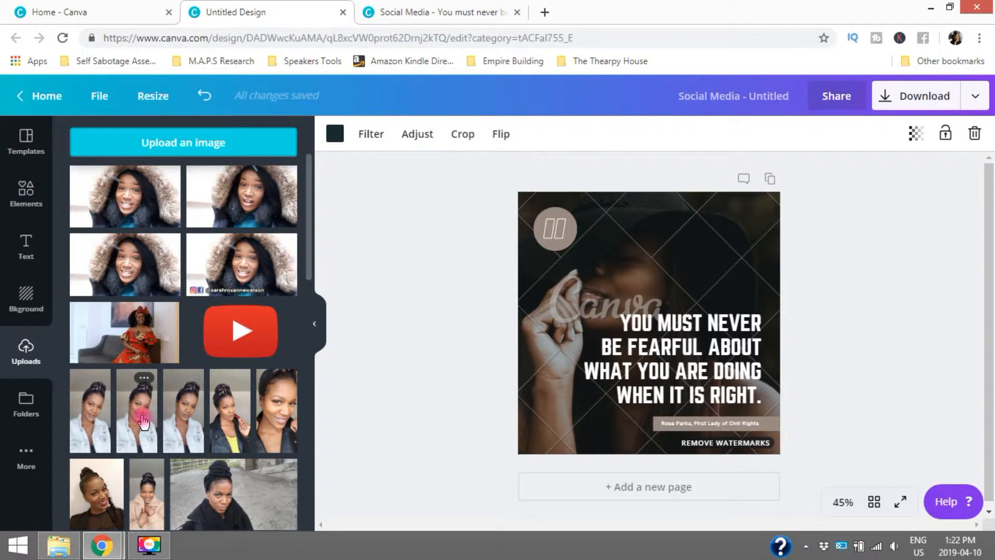
drag(144, 422, 522, 345)
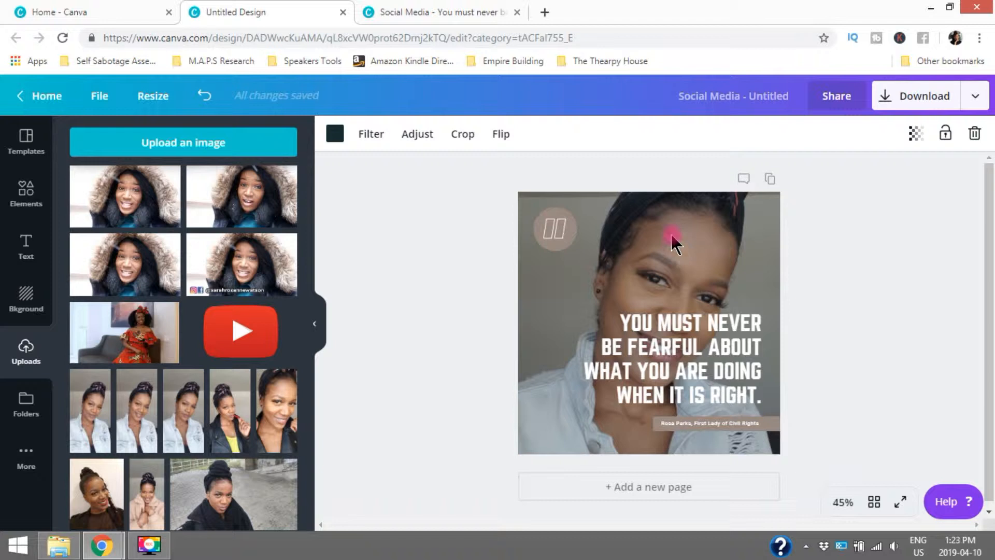
Step: Left-align the main quote text
click(709, 352)
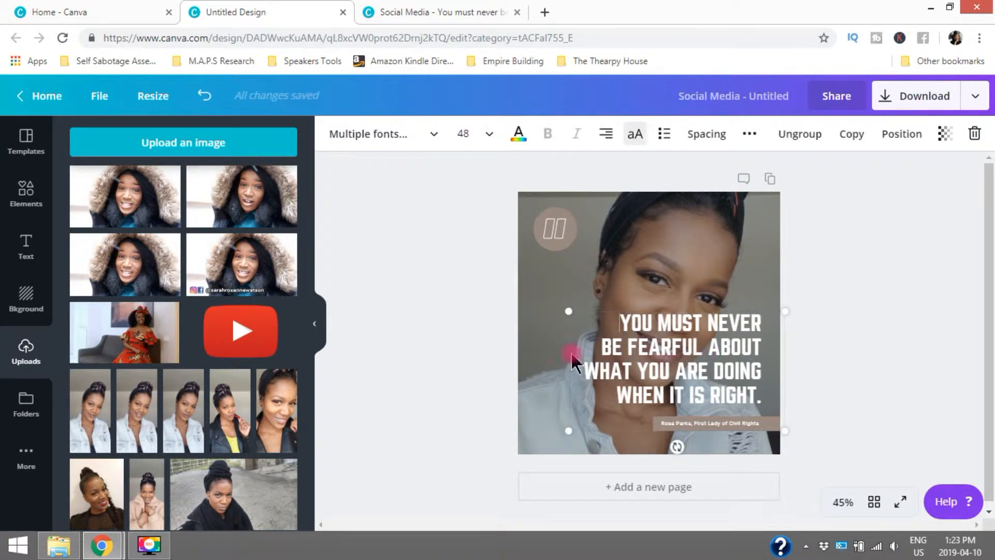
click(657, 342)
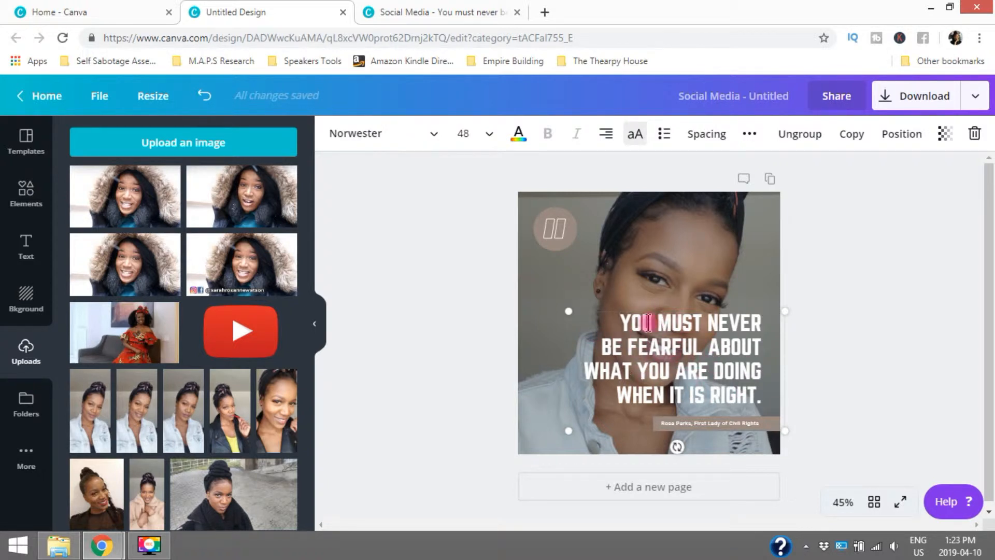
click(606, 135)
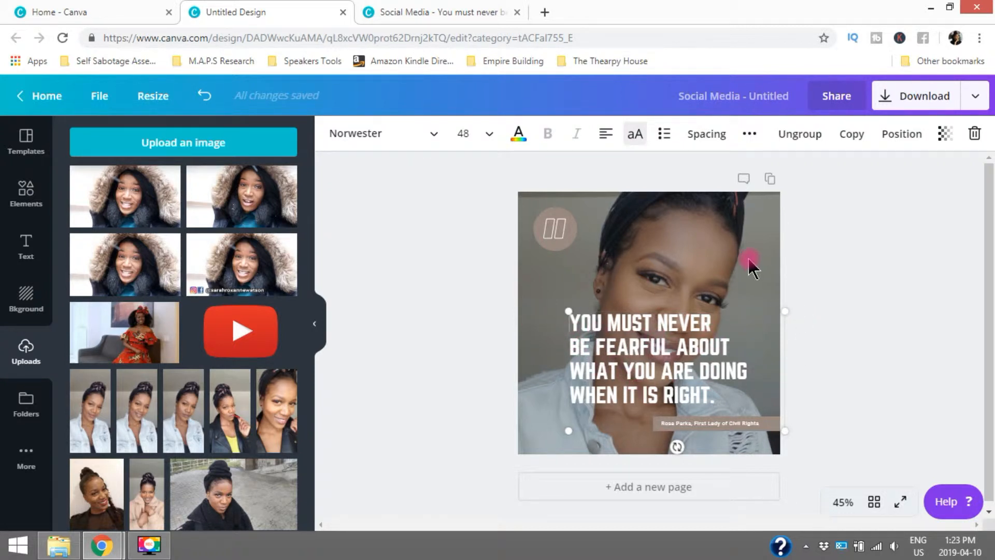
Step: Move the grouped quote and attribution bar around the portrait, and place the group in the lower-left part of the design
click(630, 422)
click(634, 424)
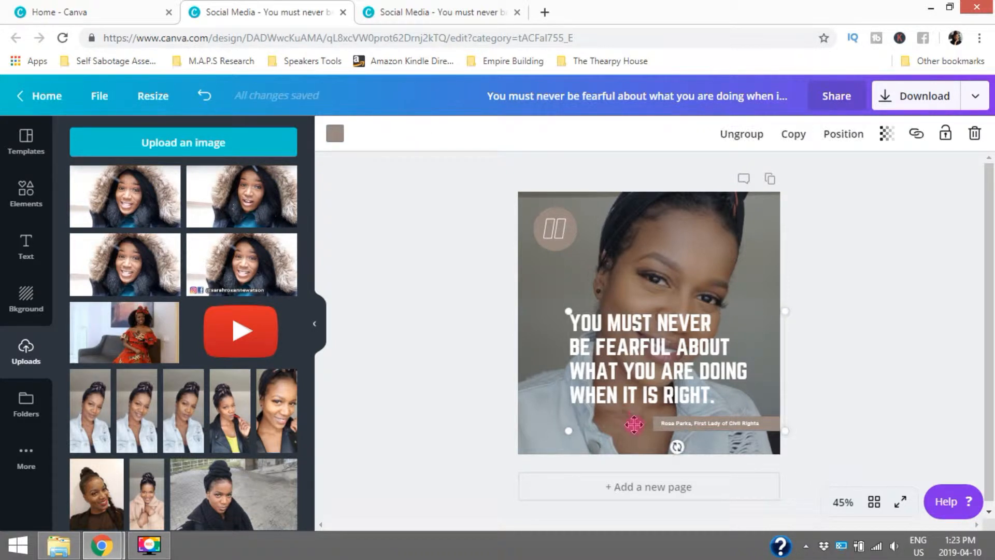
drag(633, 424, 594, 450)
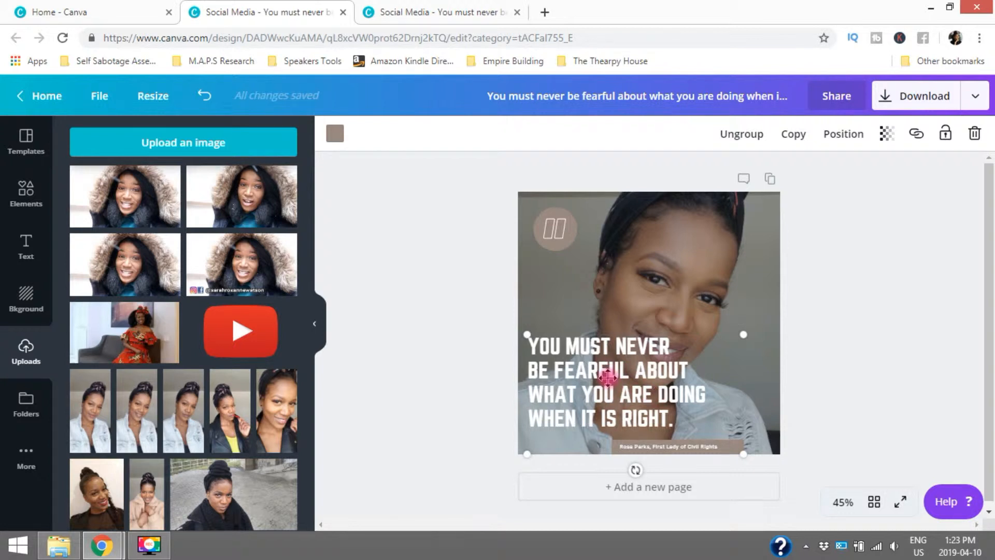
drag(608, 378, 613, 325)
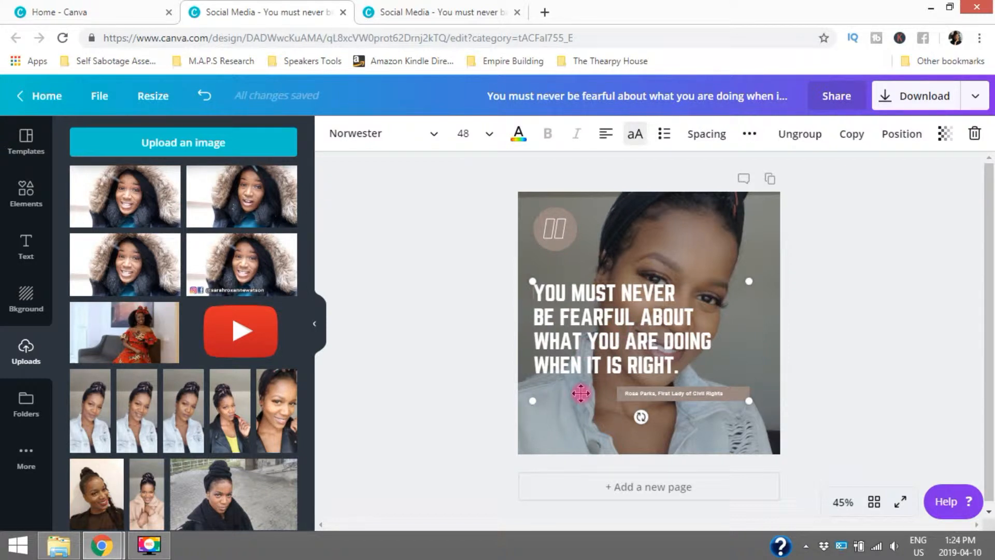
drag(575, 395, 585, 367)
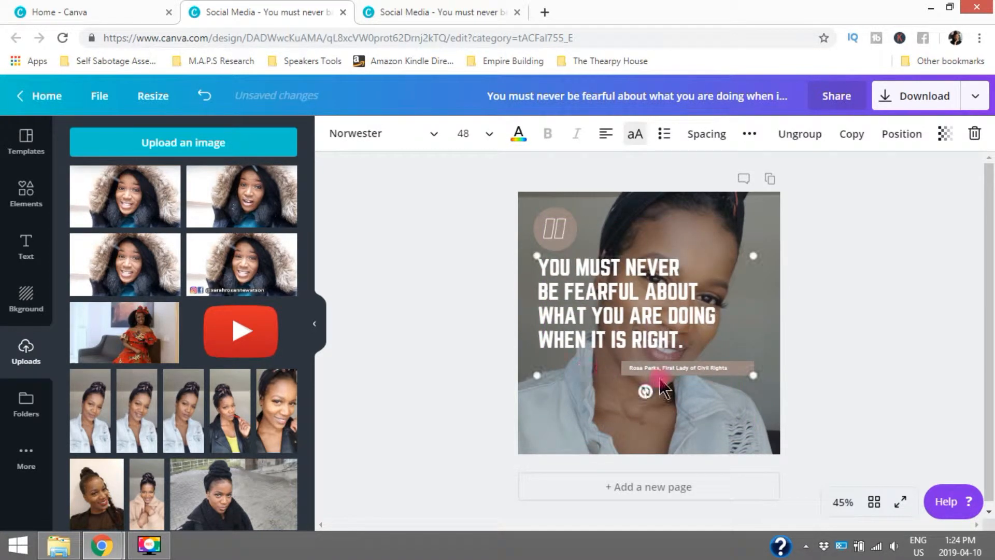
click(666, 368)
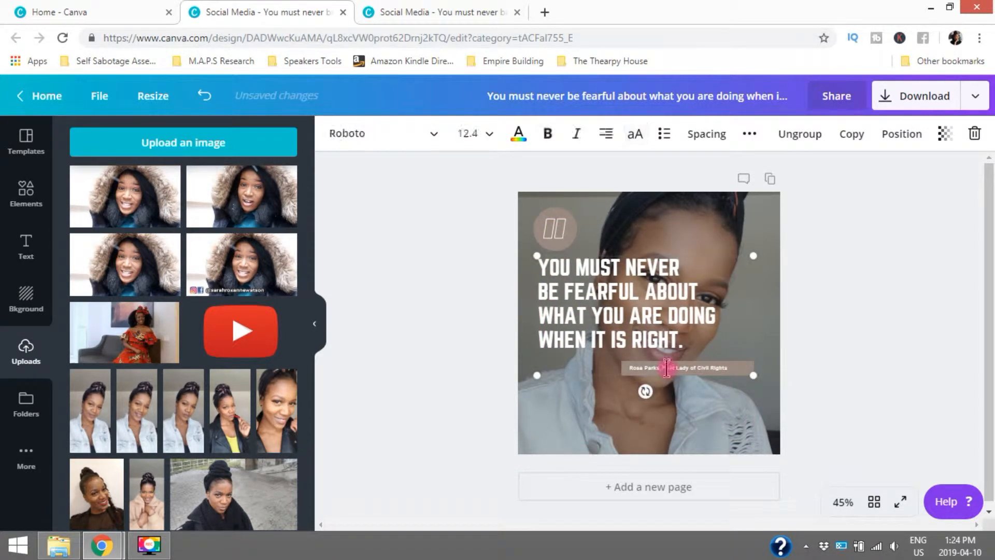
click(721, 367)
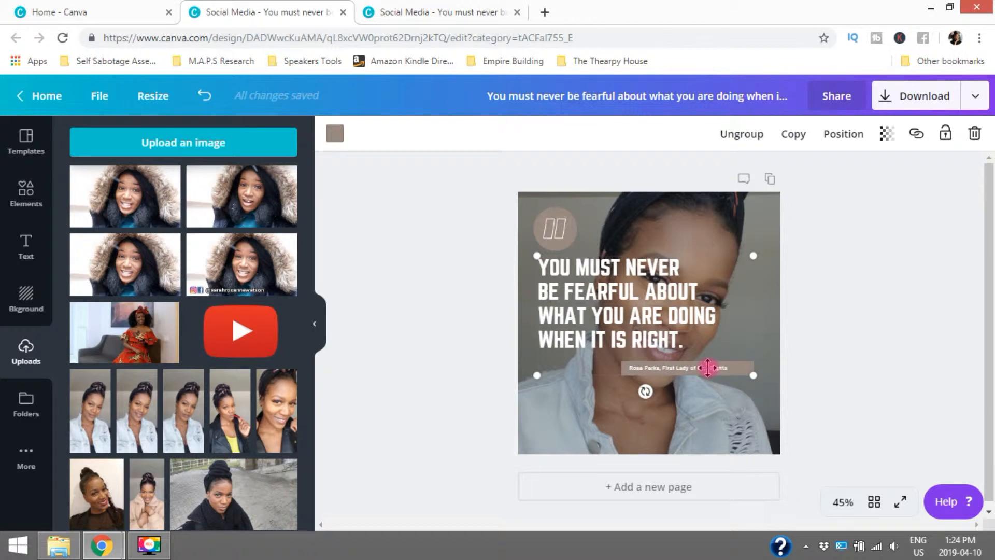
click(707, 368)
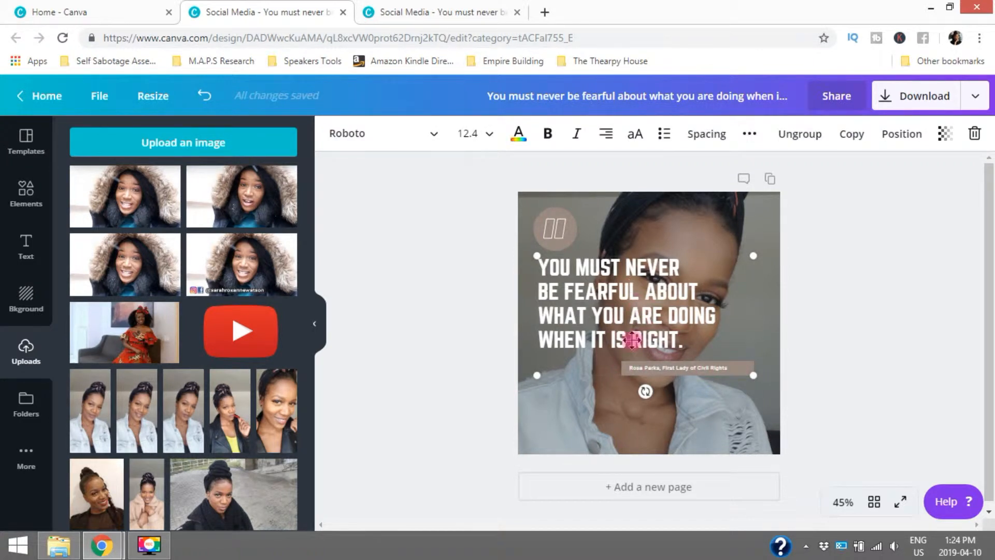
drag(593, 311, 587, 374)
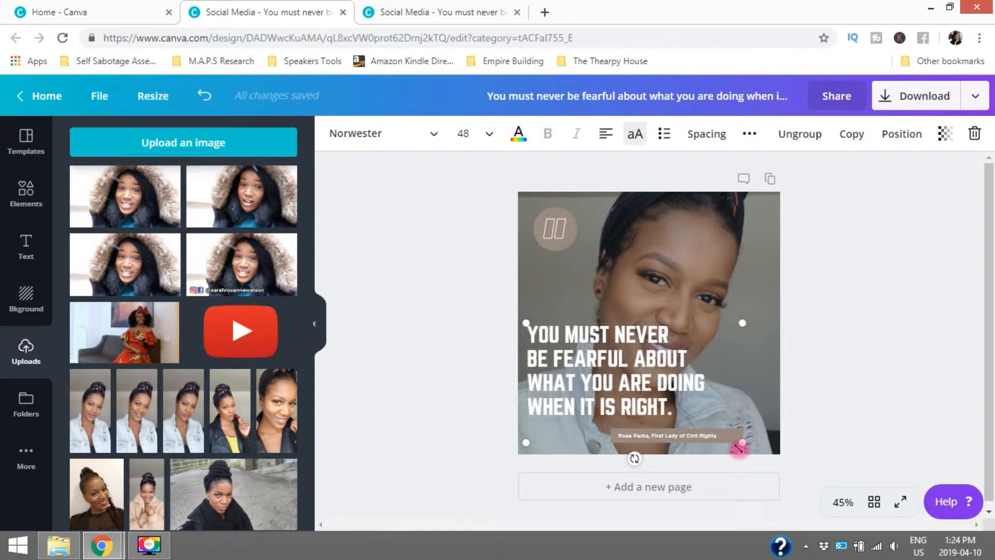
Step: Ungroup the quote, the attribution text and its bar, and move the pieces up together
click(796, 136)
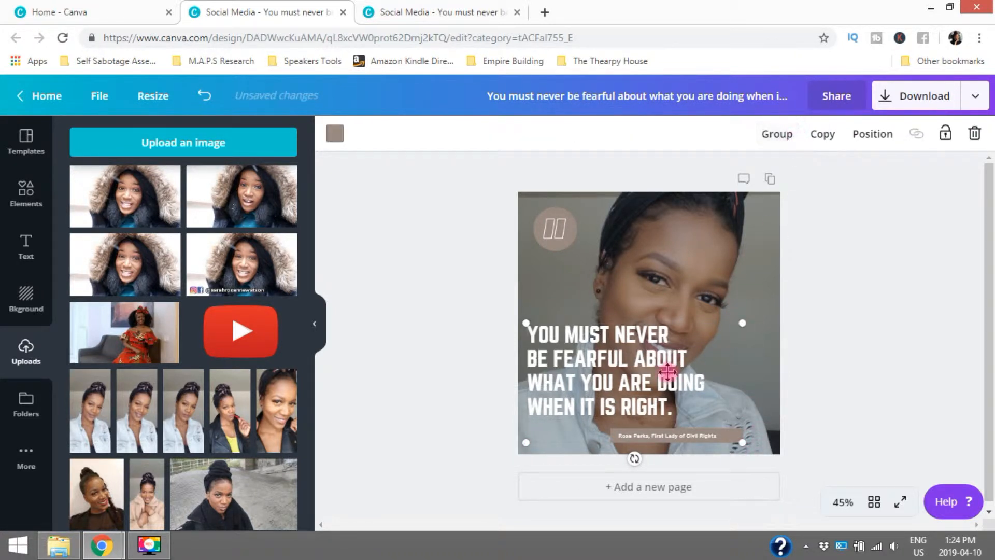
drag(645, 393, 651, 345)
click(752, 249)
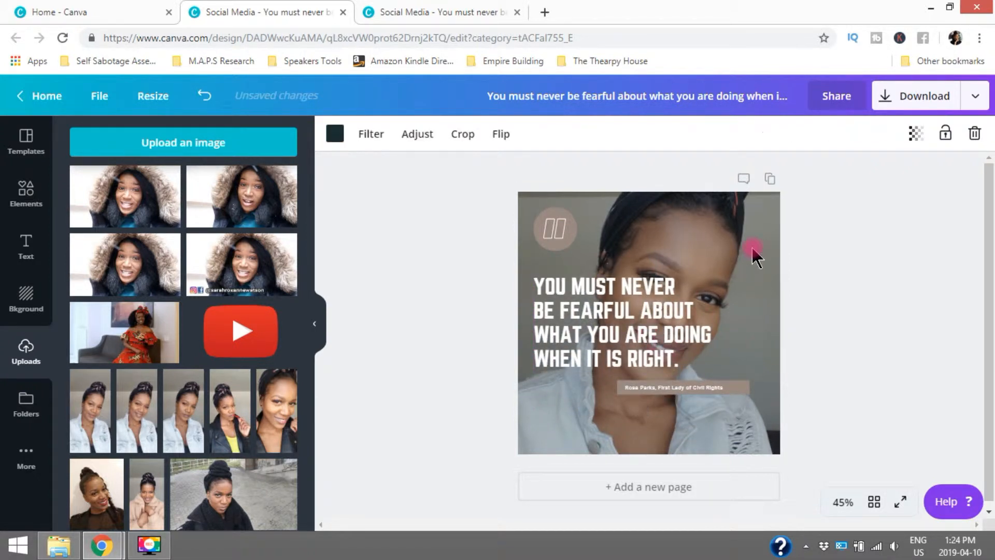
Step: Reposition the ungrouped pieces individually: attribution text near the design's bottom edge, quote beside the circle, and beige bar beneath the quote
click(680, 389)
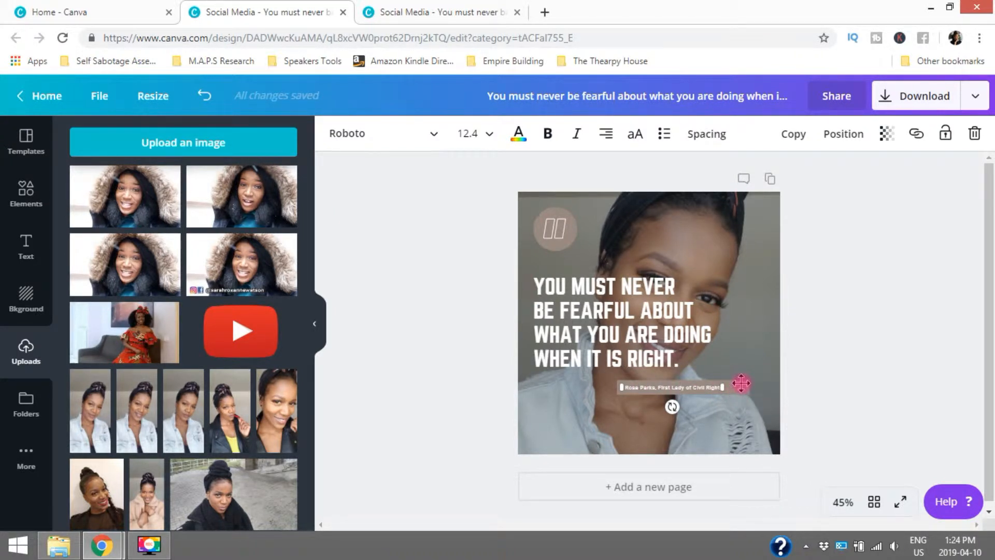
drag(740, 388, 691, 431)
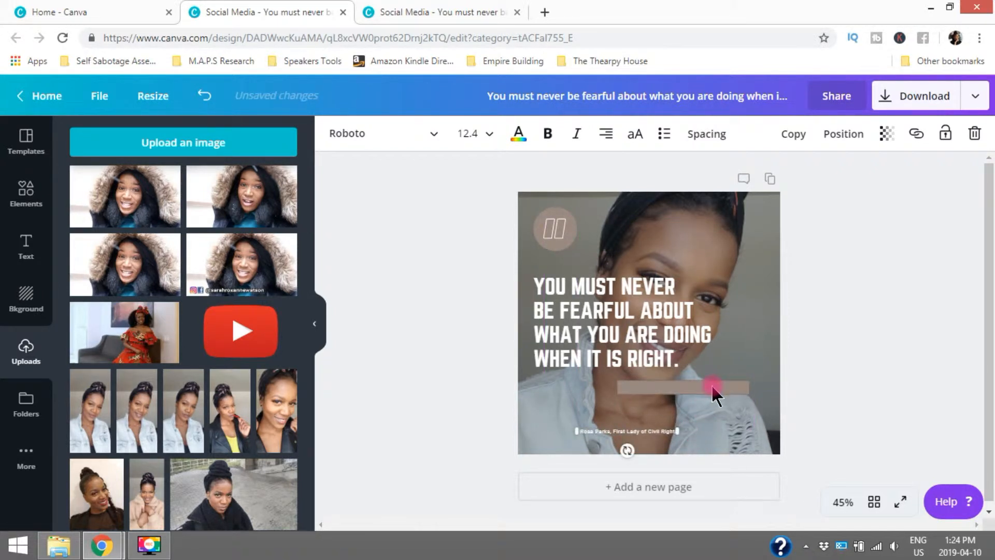
drag(711, 384, 724, 397)
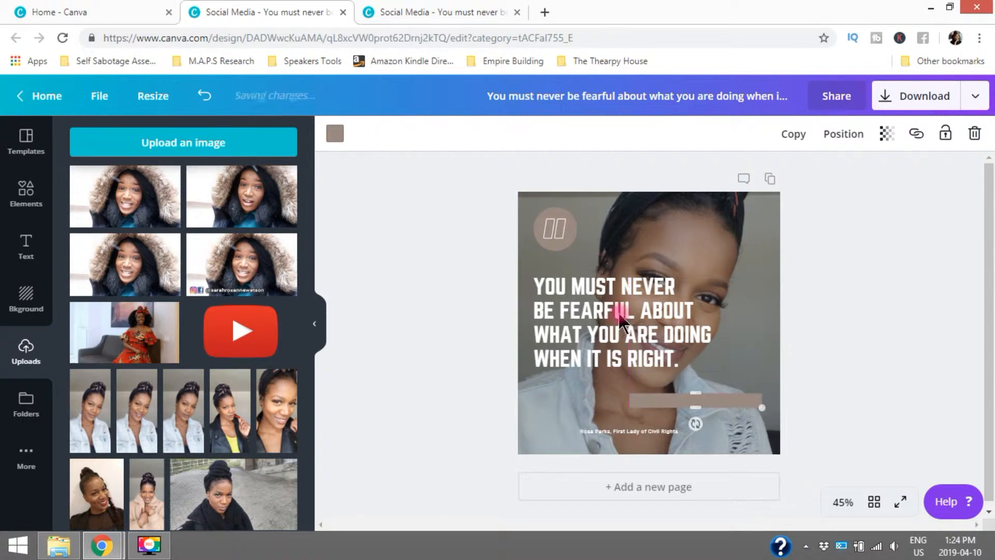
drag(620, 318, 669, 269)
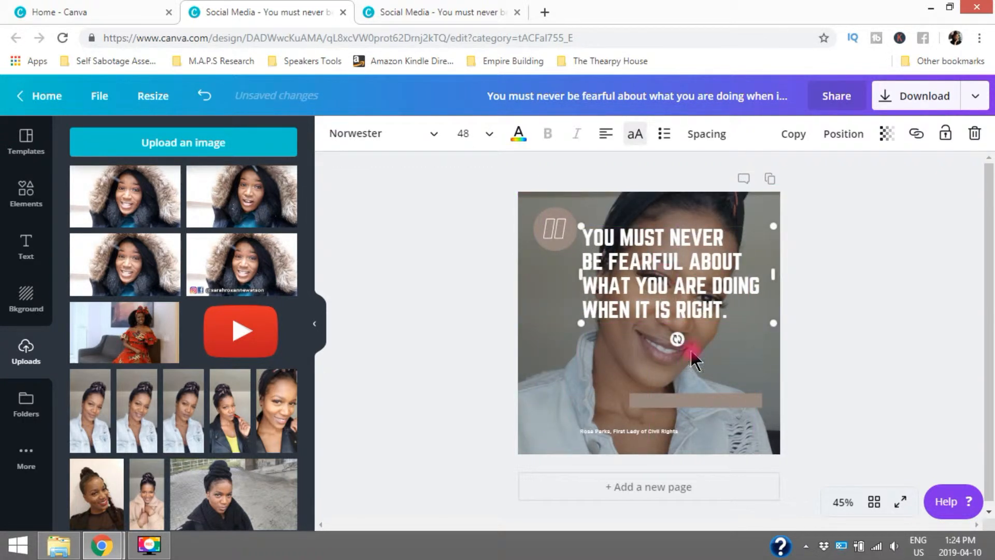
drag(701, 396, 712, 346)
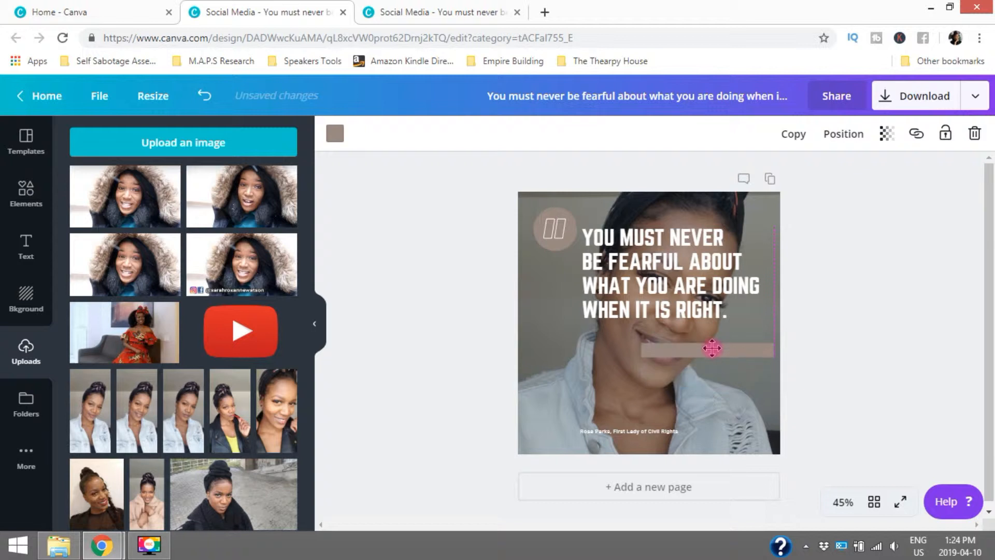
Step: Place the quote in the design's lower-left area, with the beige bar directly beneath it and the attribution text on the bar
drag(633, 431, 728, 375)
drag(682, 299, 633, 370)
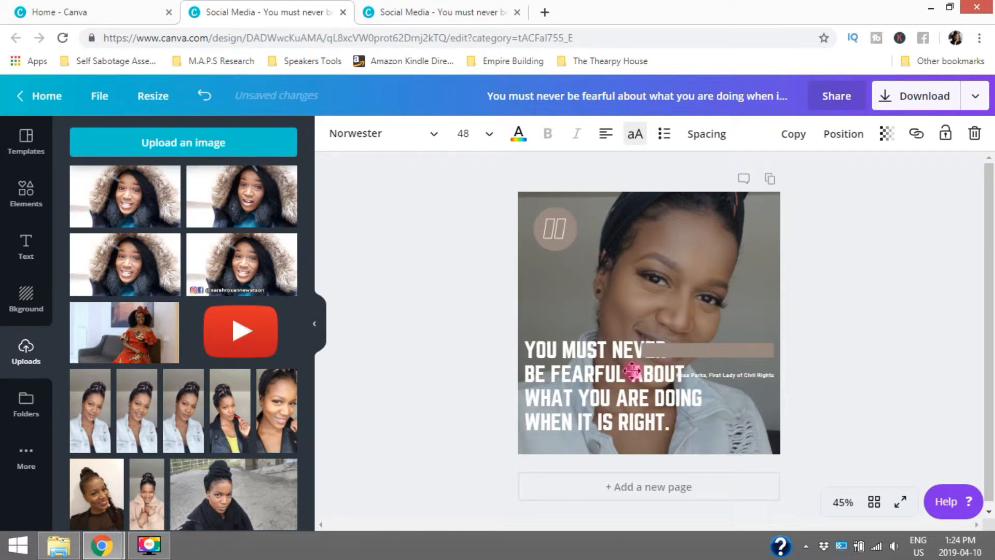
click(757, 346)
drag(757, 346, 641, 440)
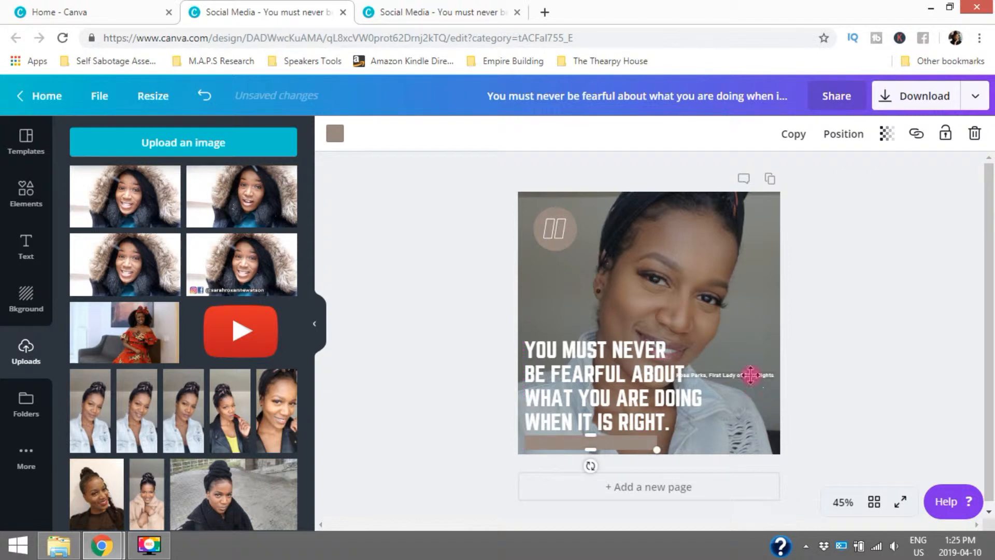
drag(729, 381, 609, 441)
click(612, 389)
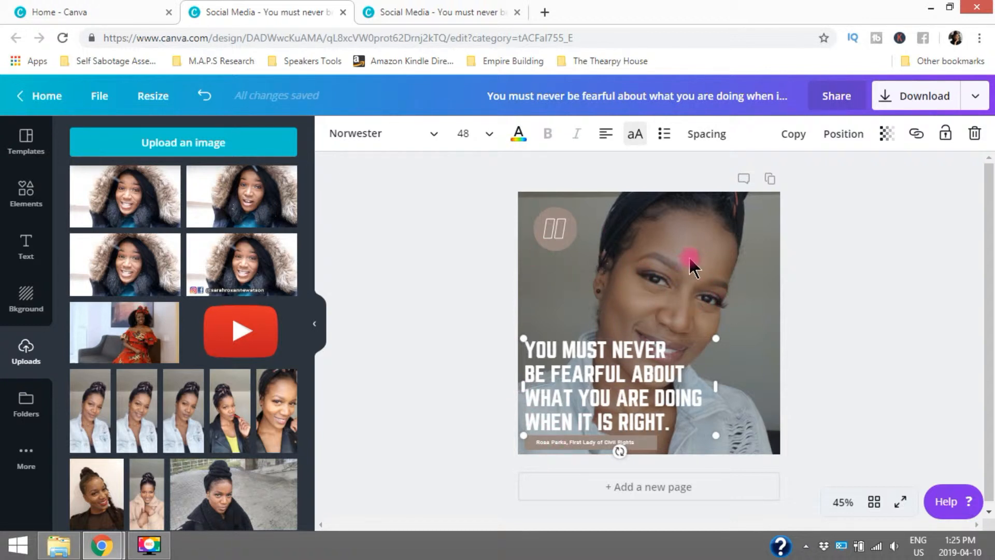
click(754, 283)
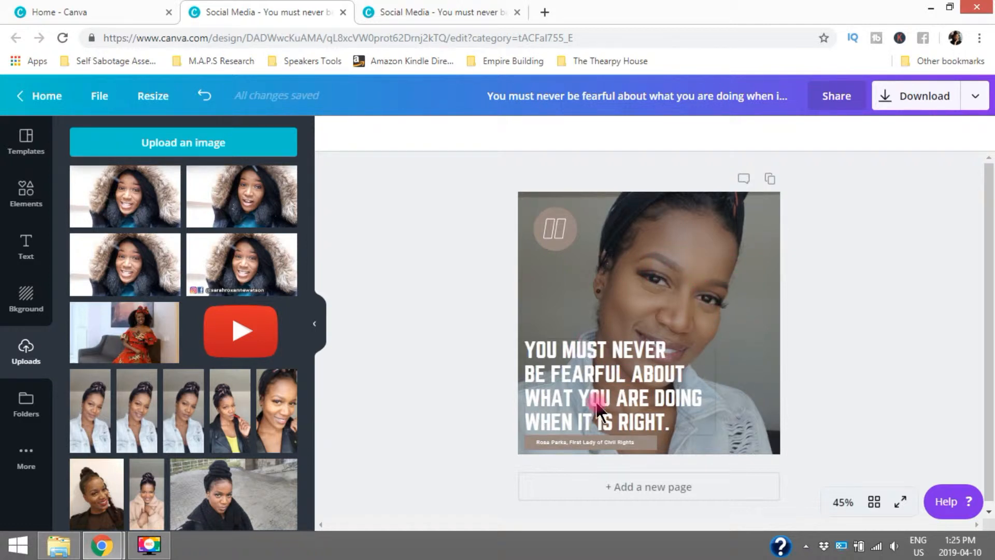
Step: Crop the background photo by shifting it upward within the frame so the face sits higher above the quote
click(637, 352)
click(654, 251)
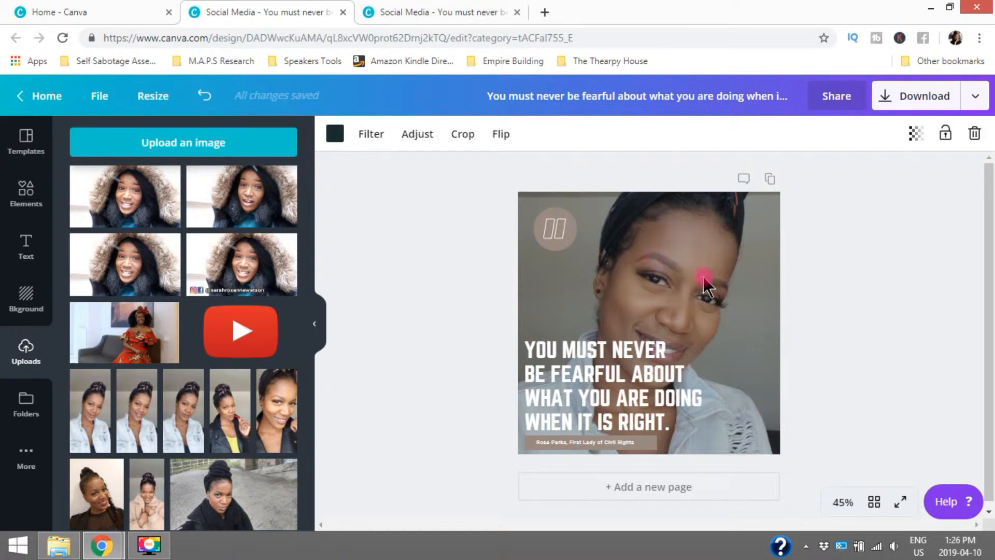
click(472, 135)
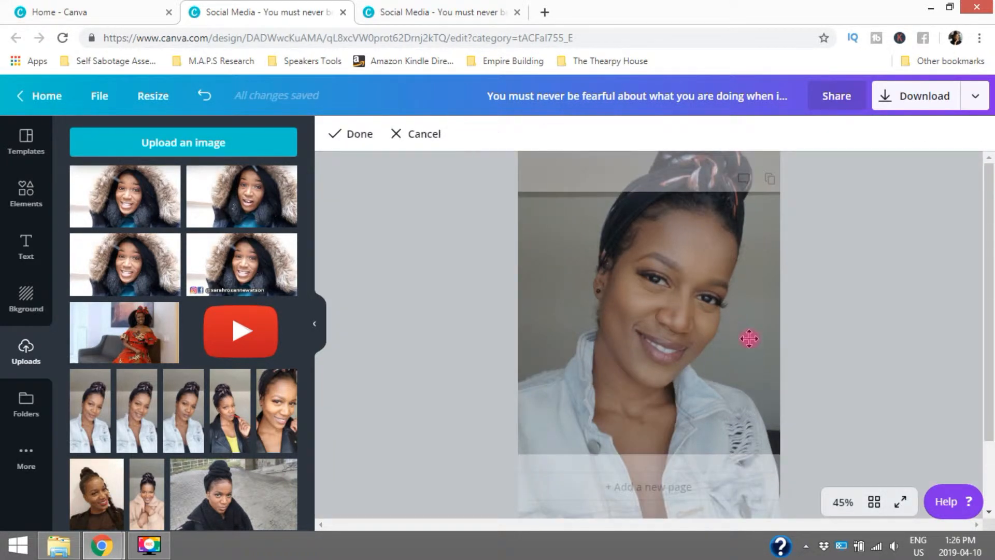
mouse_move(745, 298)
mouse_down()
mouse_move(745, 332)
mouse_move(739, 156)
mouse_move(767, 333)
mouse_move(755, 330)
mouse_move(760, 158)
mouse_move(773, 313)
mouse_move(768, 435)
mouse_move(760, 291)
mouse_up()
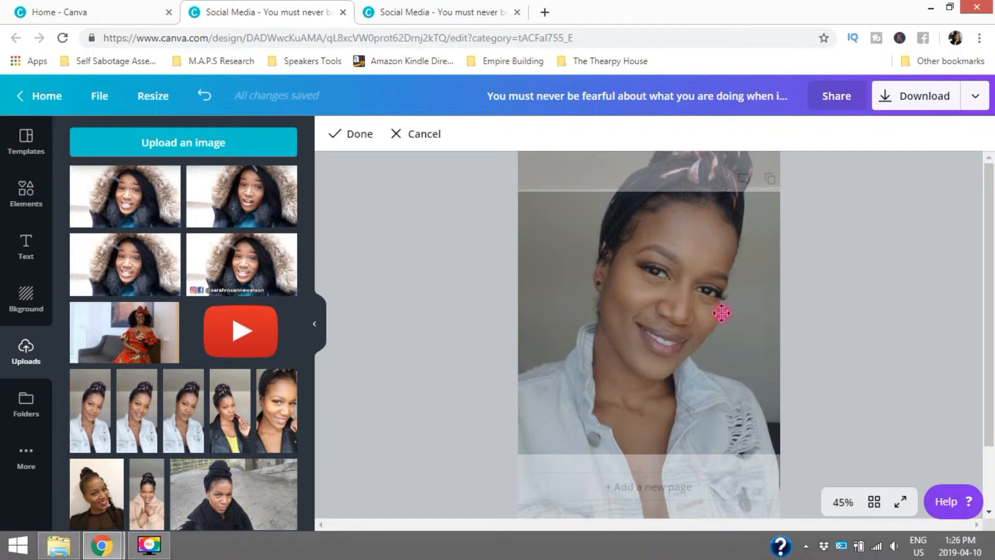
drag(721, 311, 725, 274)
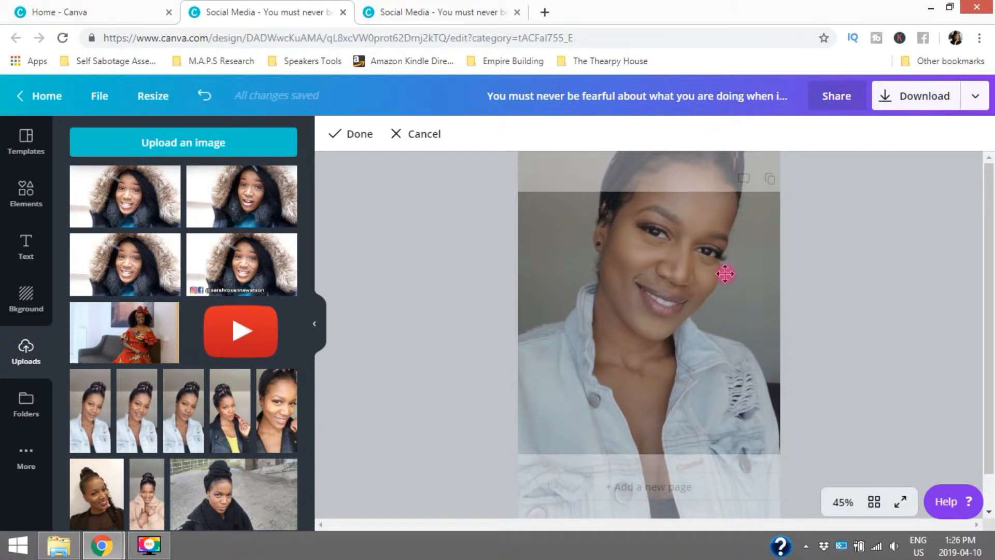
drag(749, 290, 748, 290)
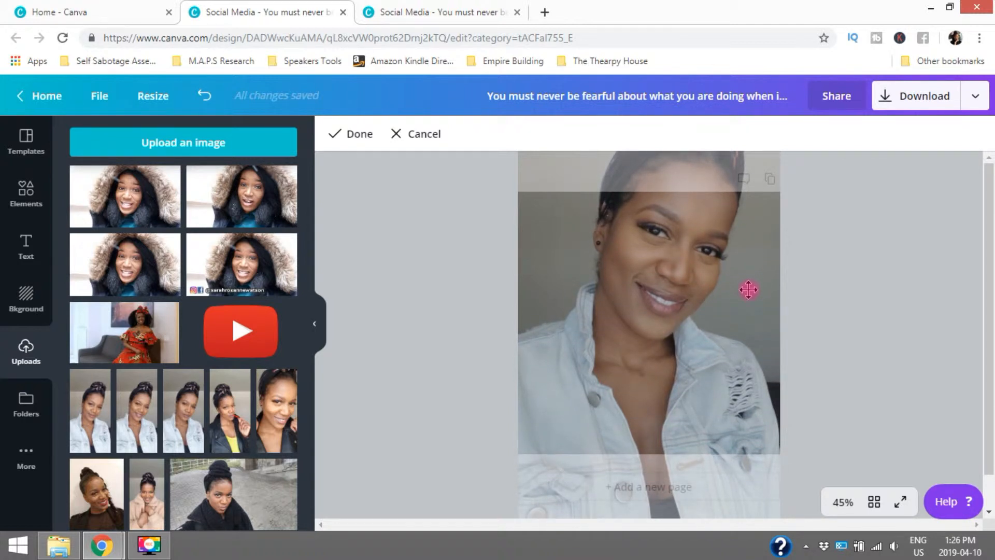
click(364, 135)
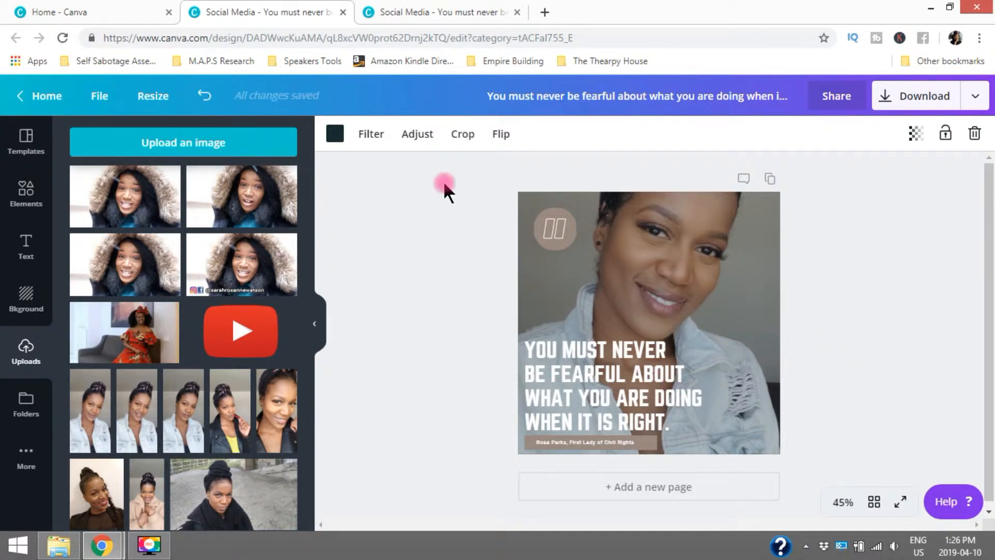
Step: Try different filters on the background photo, including Festive, Selfie, The blues and Dare
click(371, 136)
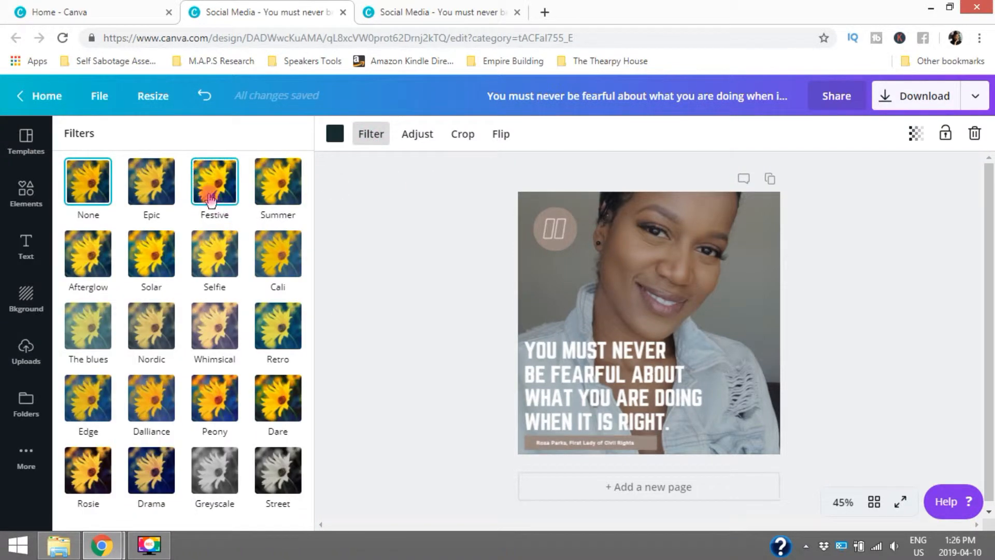
click(204, 181)
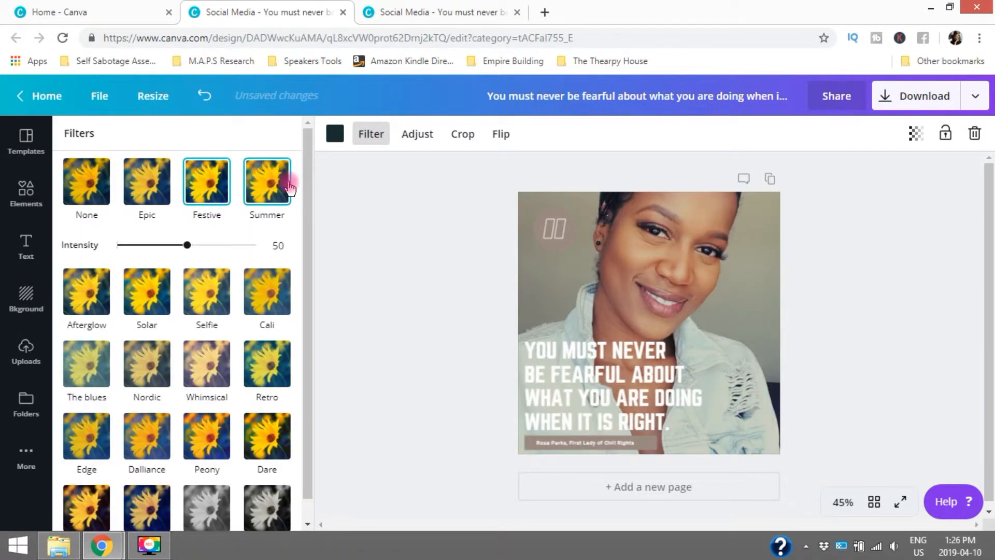
click(206, 293)
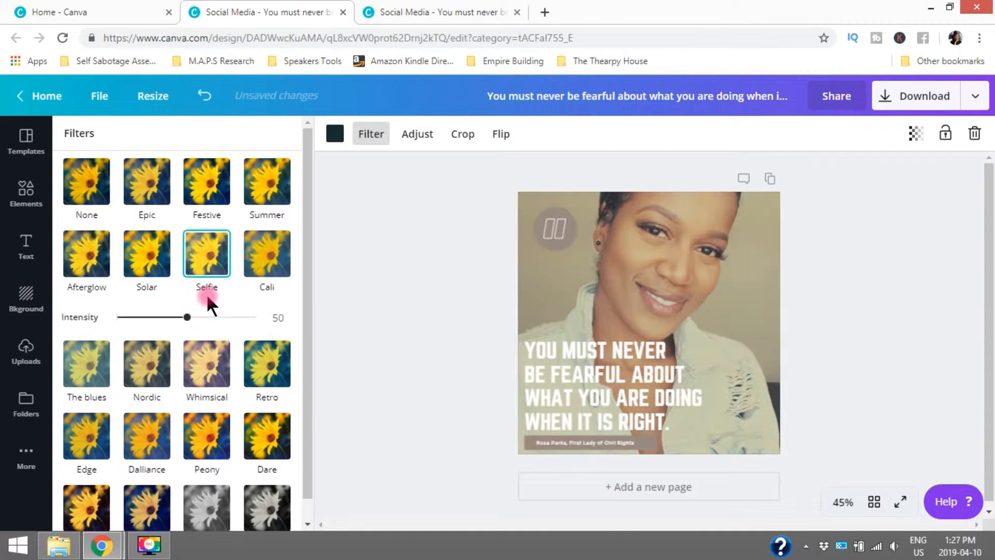
click(150, 253)
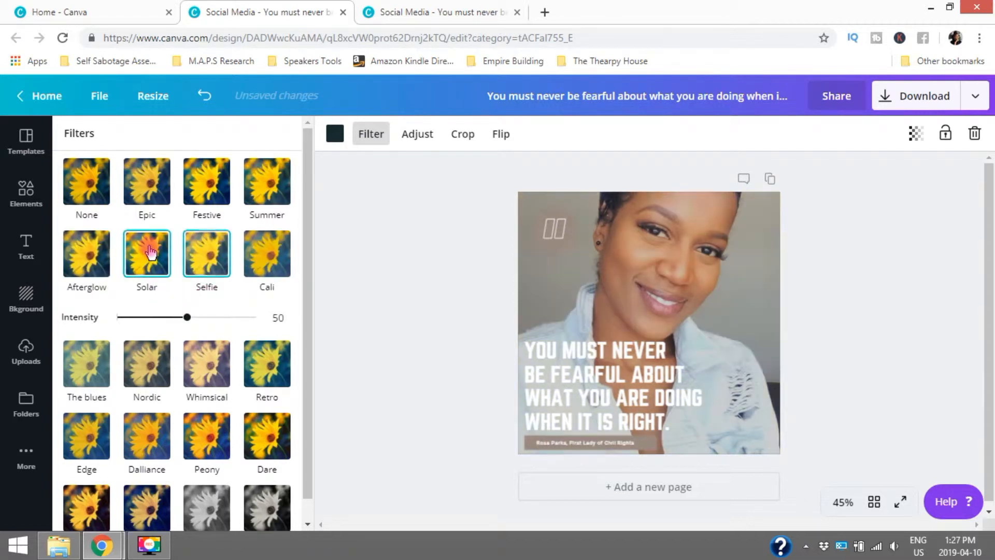
click(86, 254)
click(86, 353)
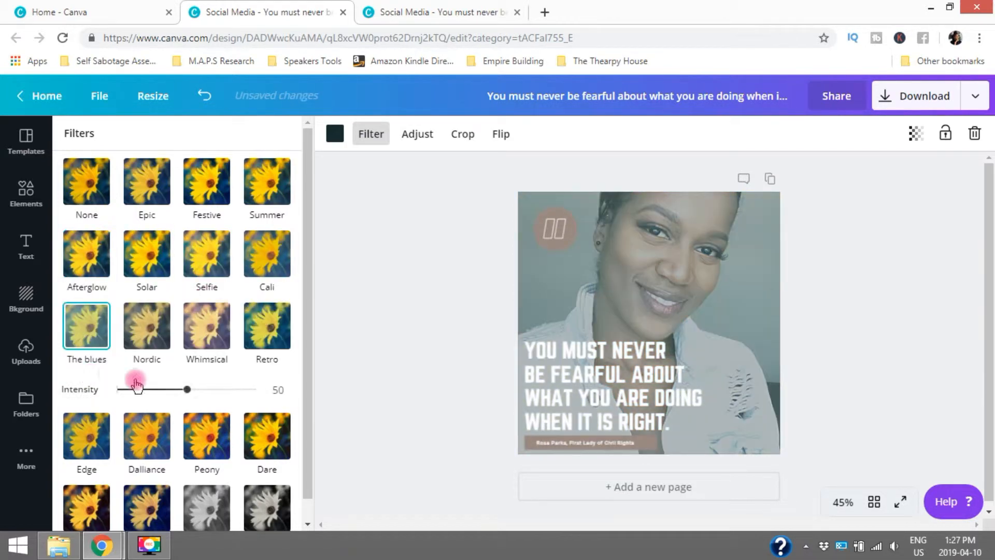
click(217, 518)
click(264, 404)
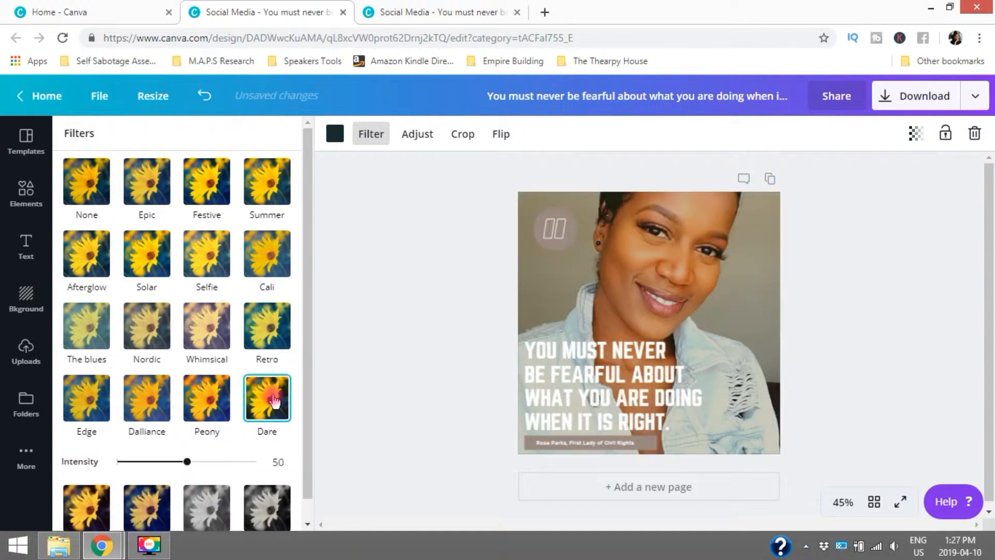
click(226, 401)
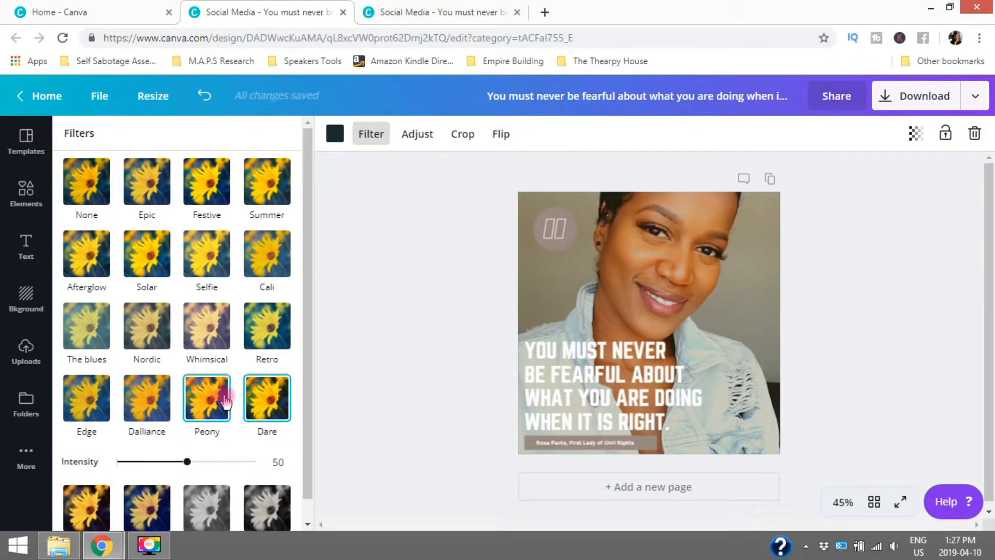
Step: Raise the Dare filter's intensity to 56 and reset the photo's filter to None
click(187, 462)
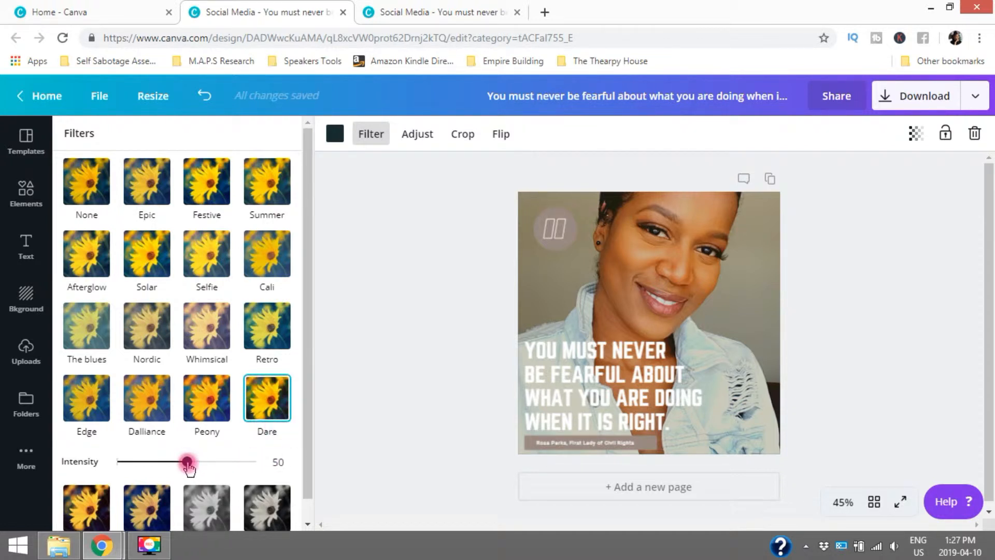
mouse_move(187, 464)
mouse_down()
mouse_move(173, 465)
mouse_move(238, 462)
mouse_move(195, 463)
mouse_up()
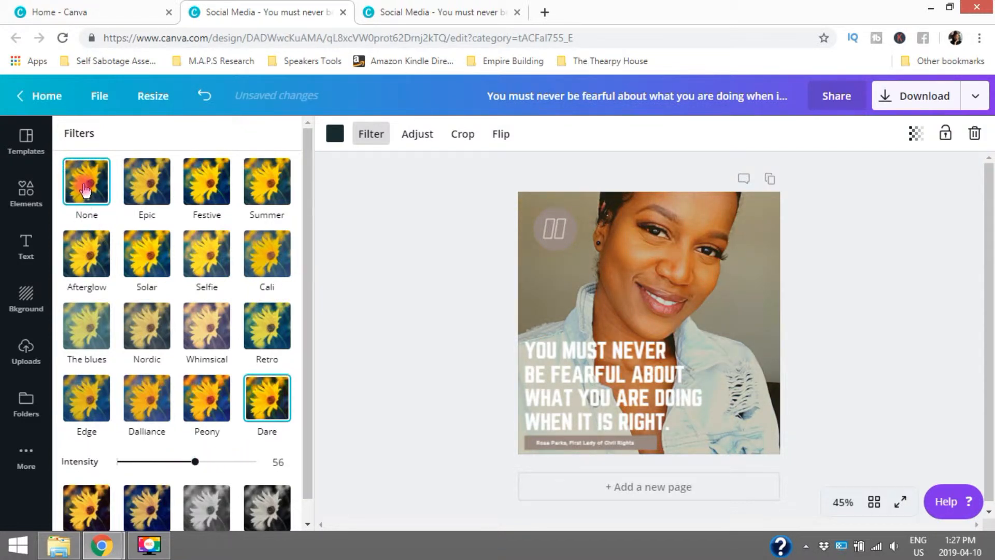
click(86, 191)
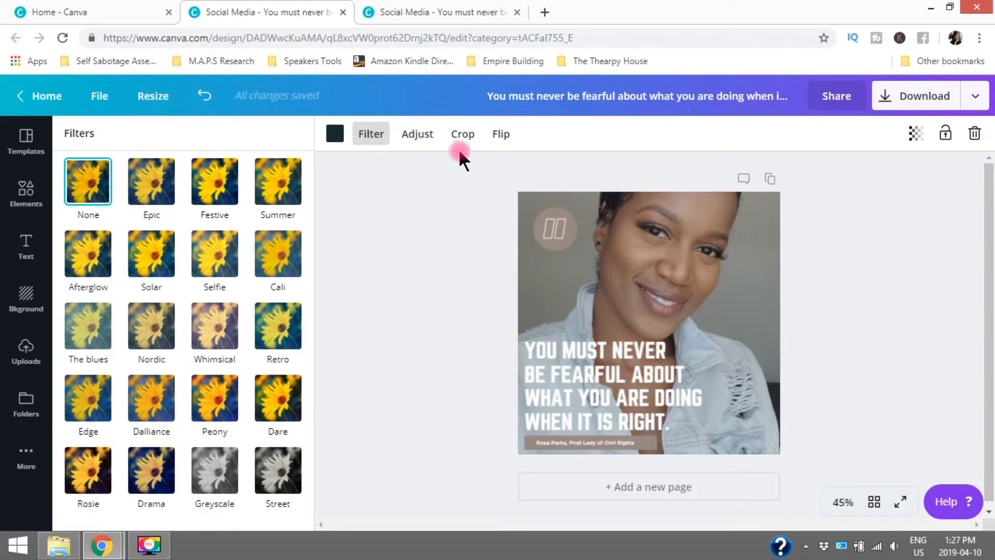
Step: Set the background photo's transparency to 88
click(915, 136)
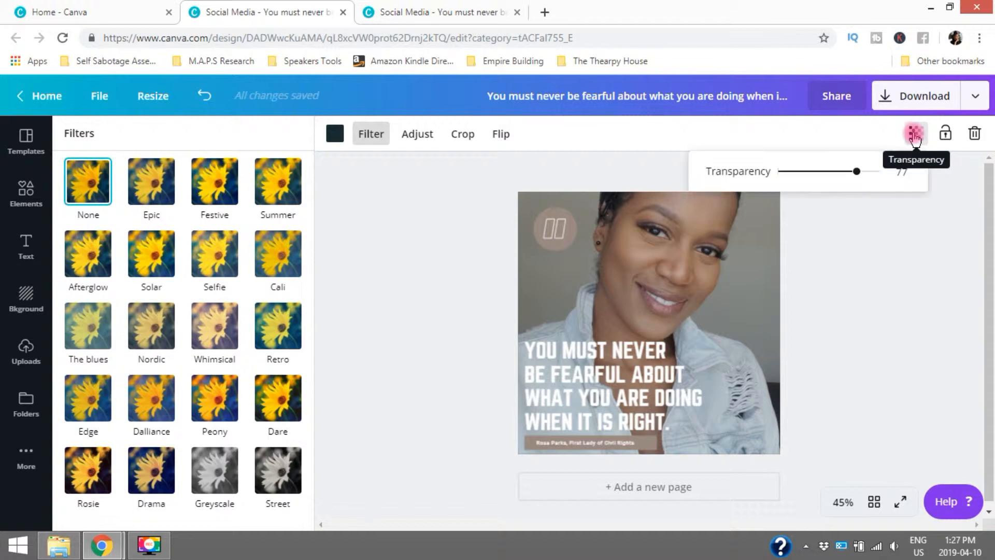
click(867, 180)
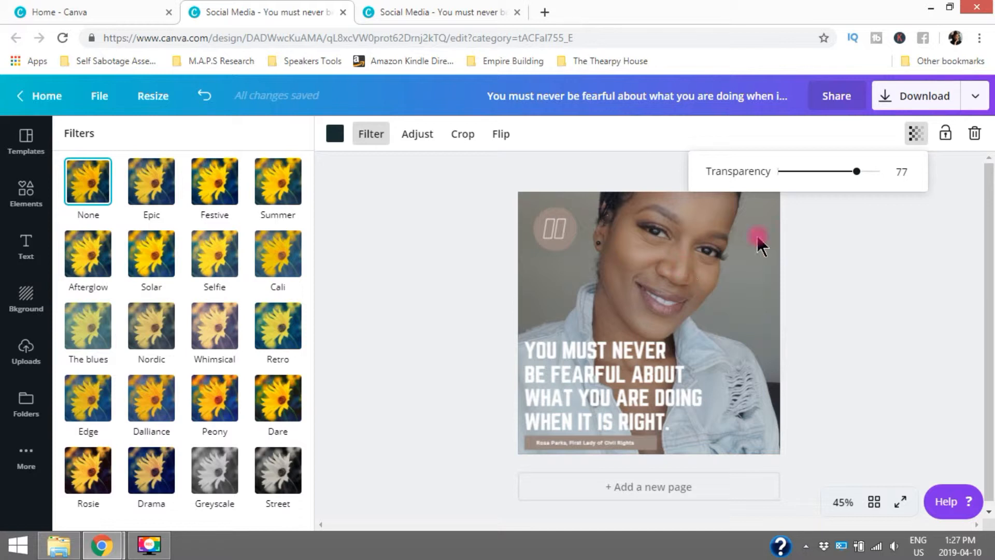
mouse_move(859, 176)
mouse_down()
mouse_move(803, 186)
mouse_move(871, 182)
mouse_up()
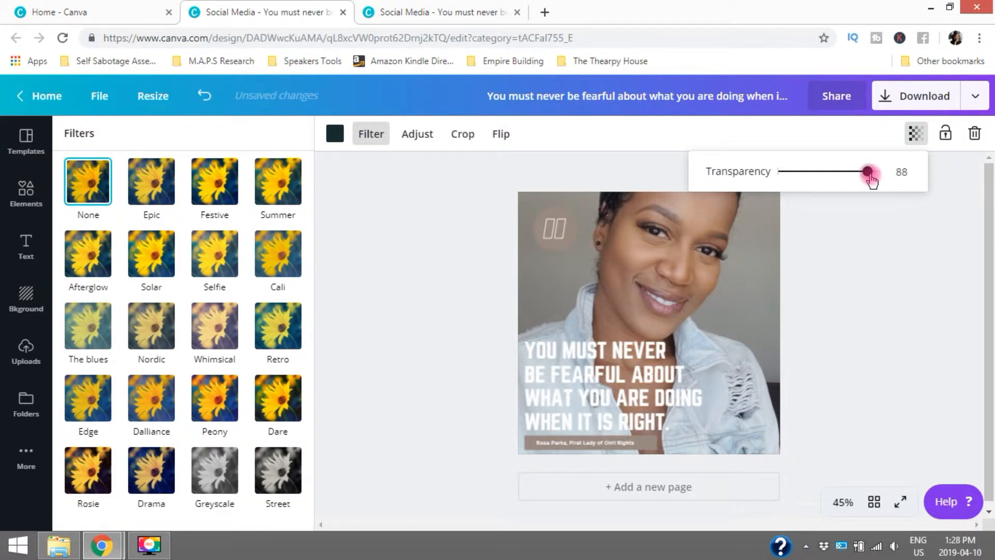
click(873, 225)
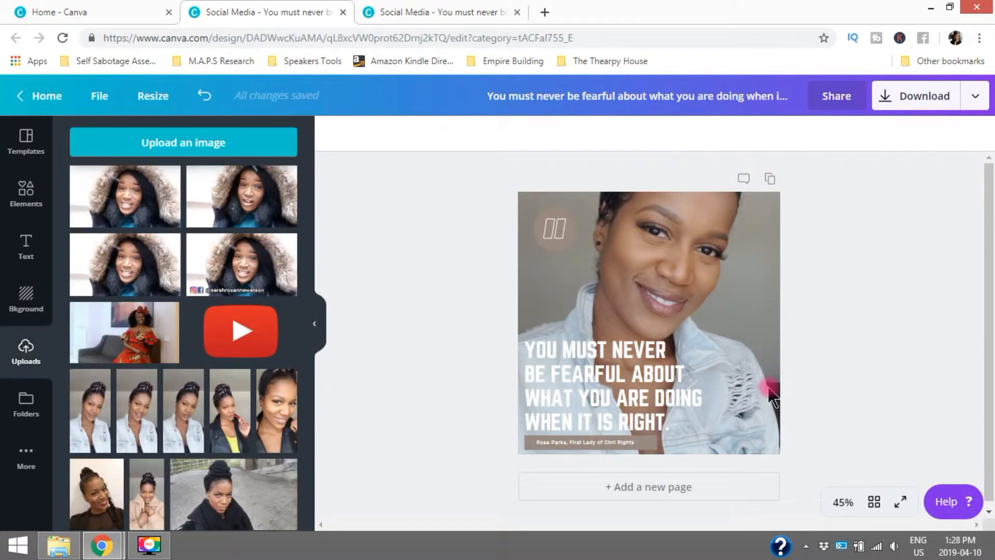
click(622, 399)
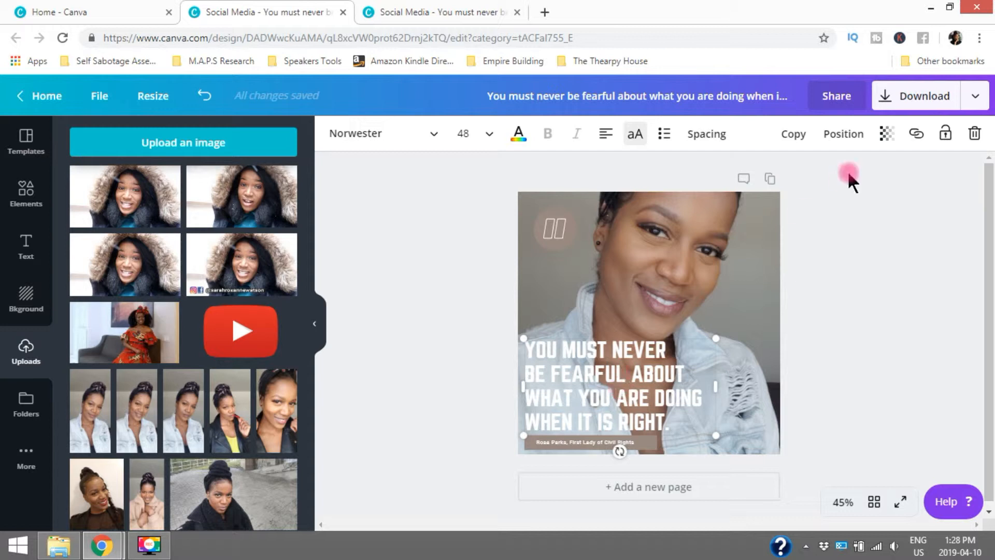
click(887, 136)
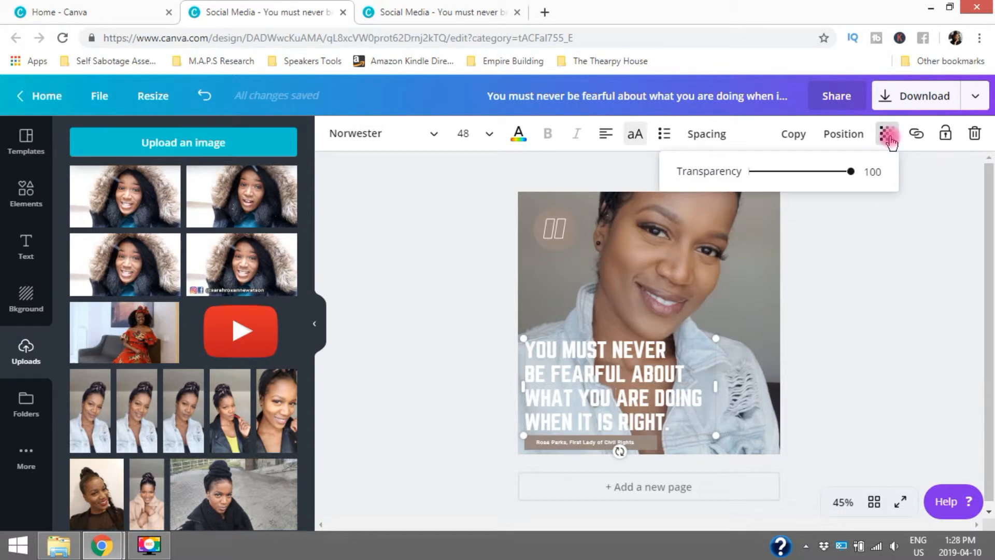
click(888, 138)
click(892, 244)
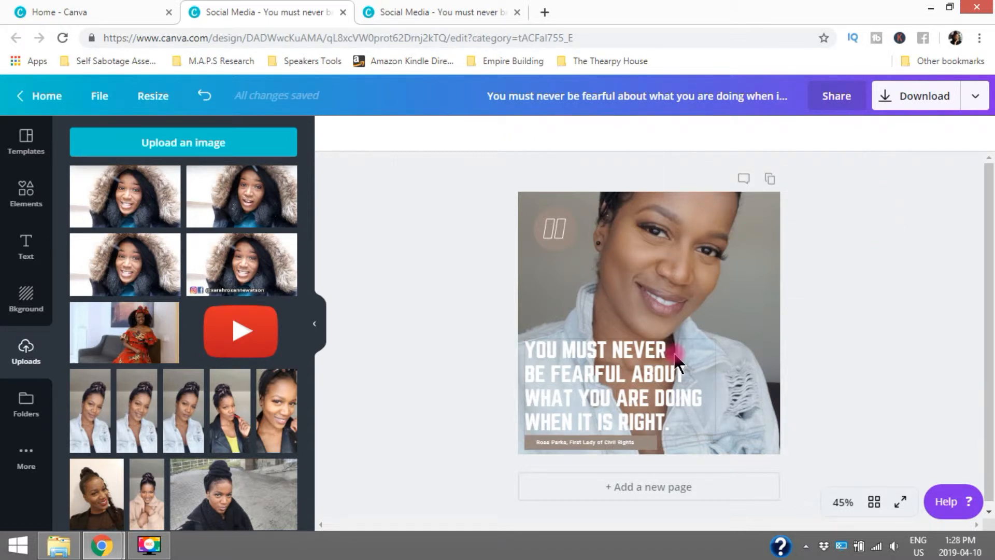
Step: Recolor the entire main quote text with the darker tan of the two paired brand colors
click(611, 367)
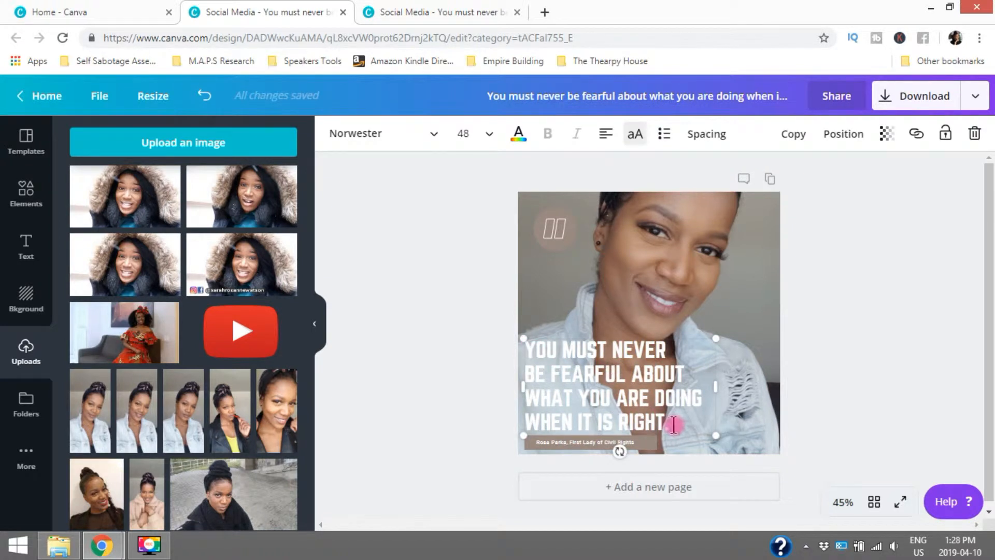
drag(674, 425, 525, 346)
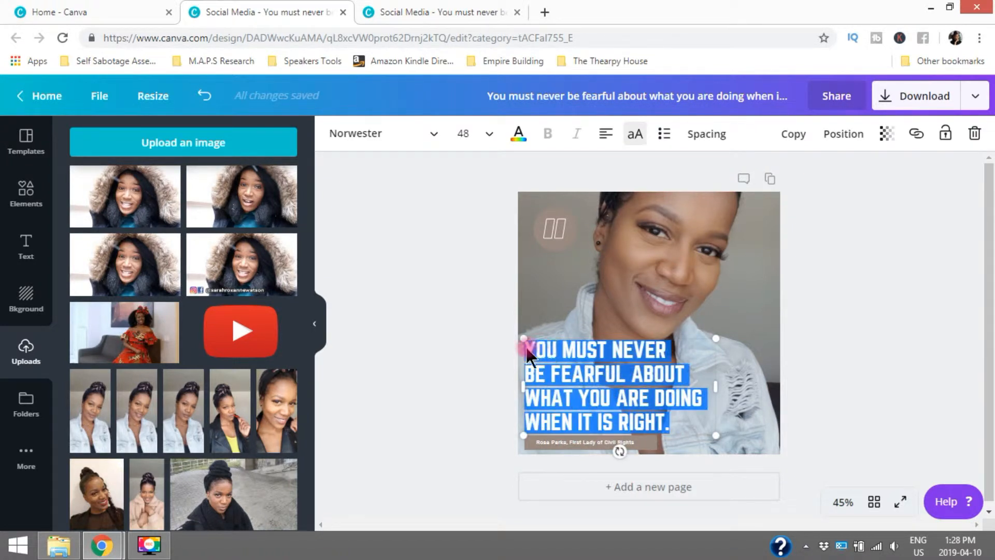
click(519, 136)
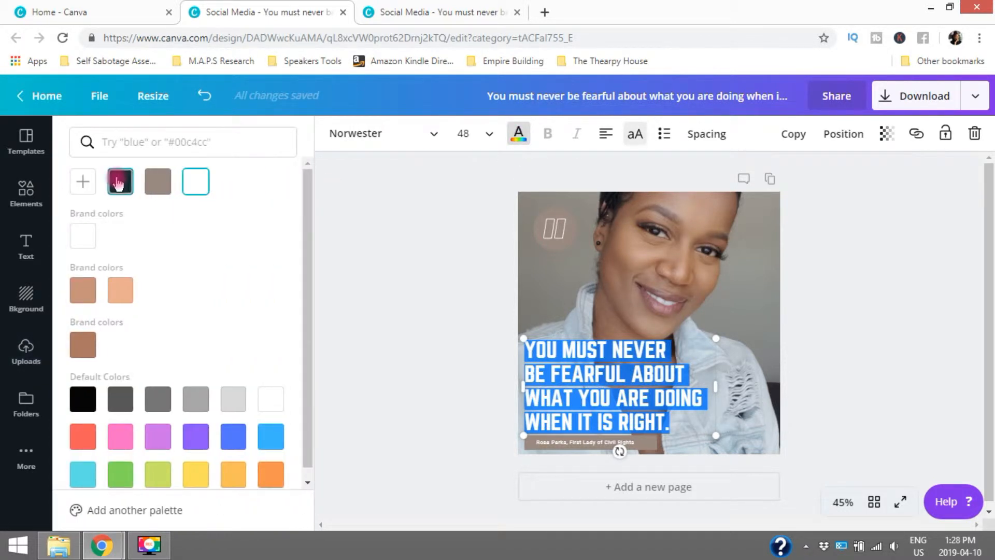
click(79, 288)
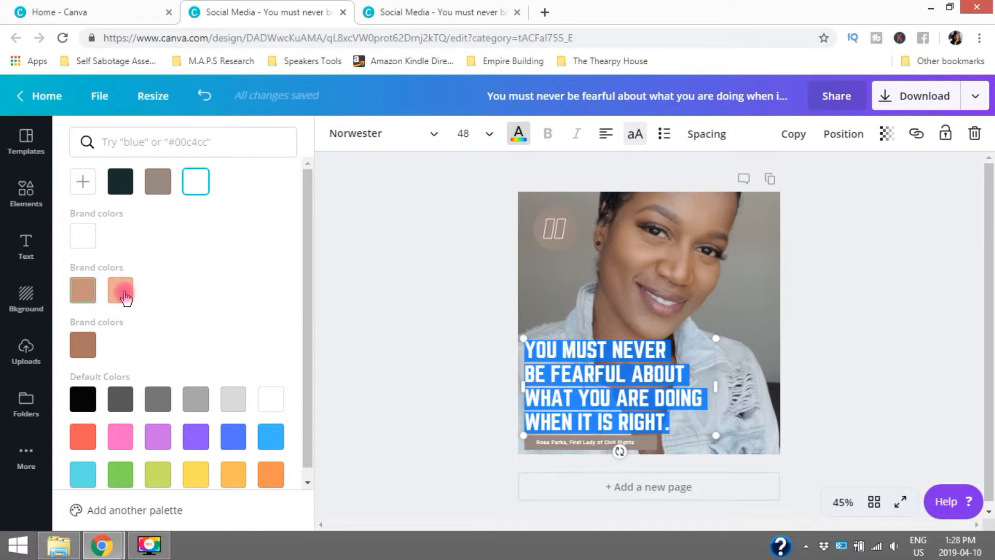
click(120, 290)
click(84, 291)
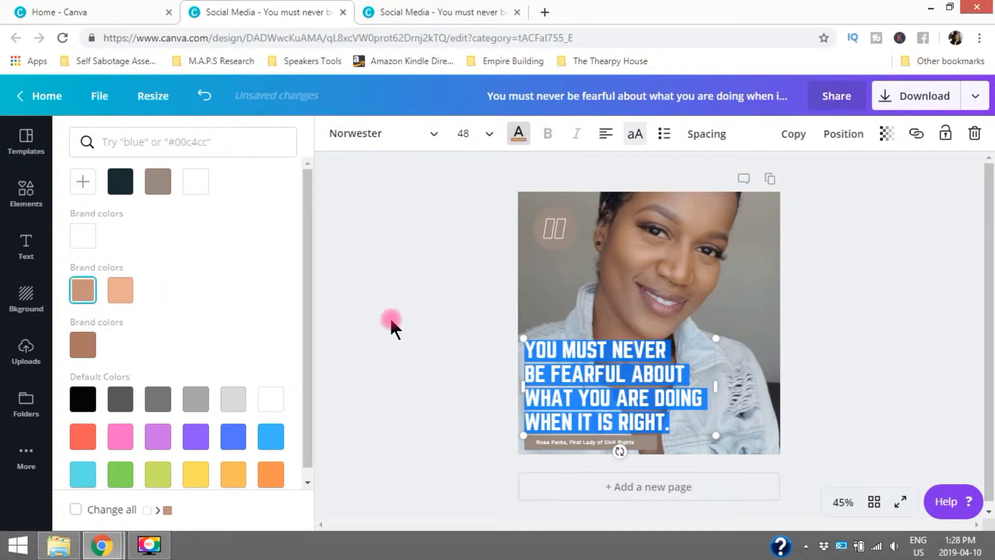
click(392, 322)
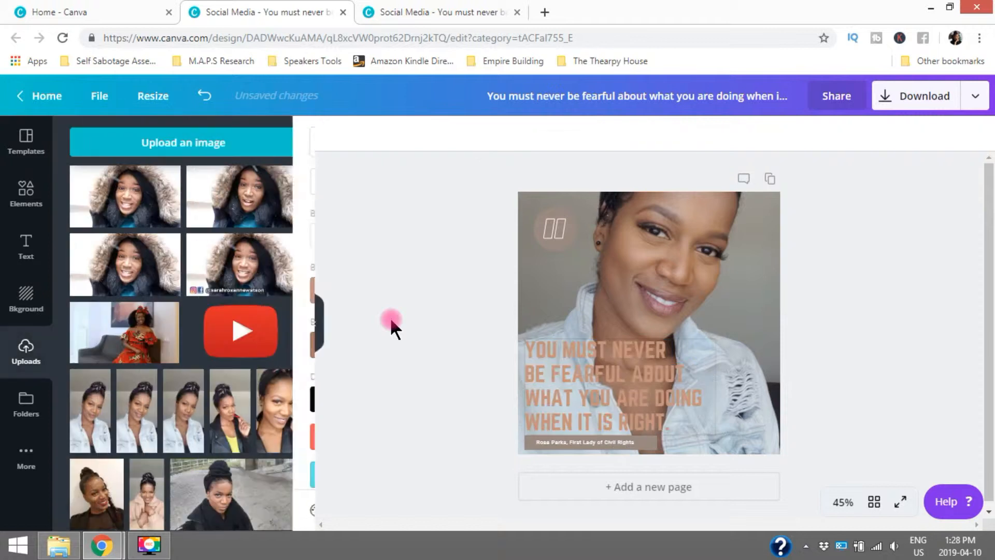
Step: Recolor the entire main quote text with the dark, nearly black green from the document colors
click(532, 353)
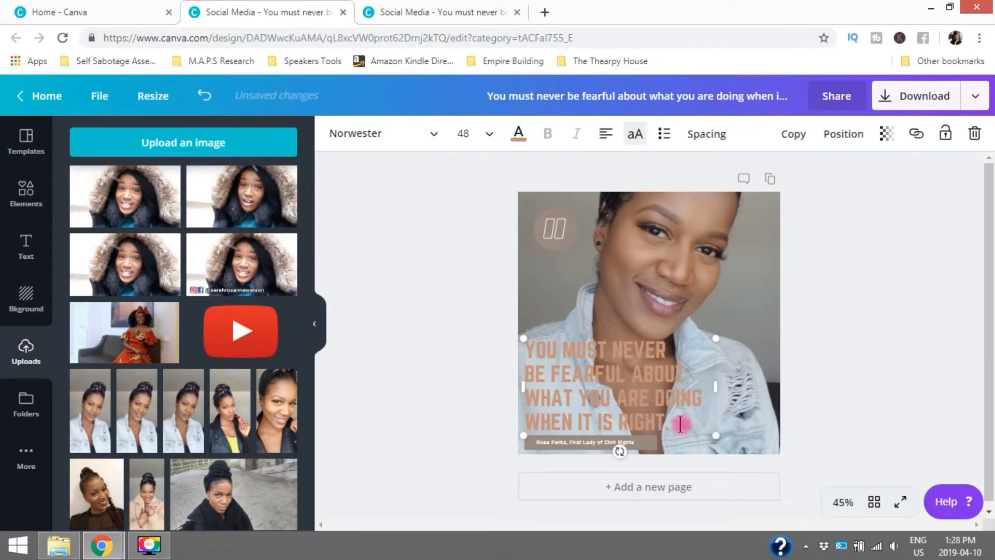
drag(679, 424, 525, 352)
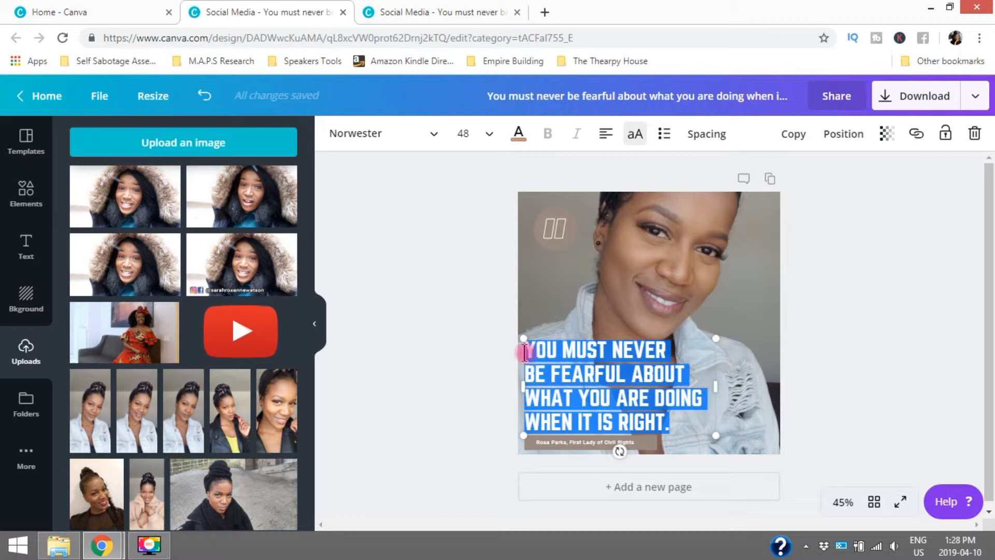
click(518, 134)
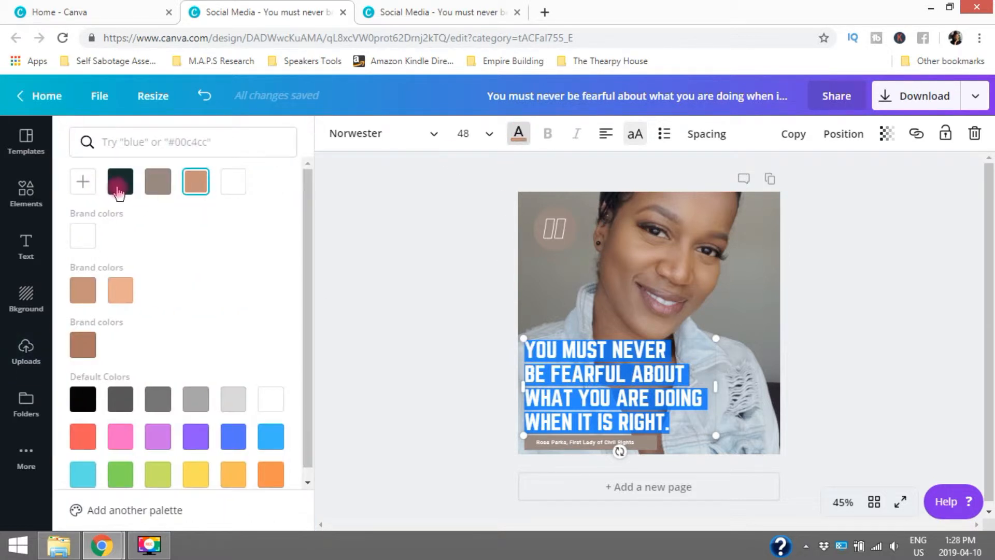
click(119, 182)
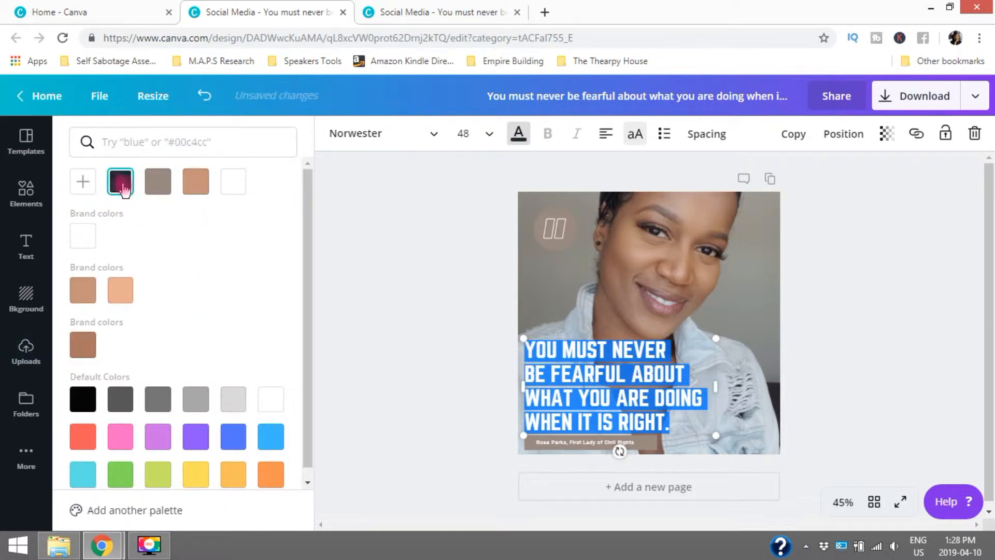
click(388, 237)
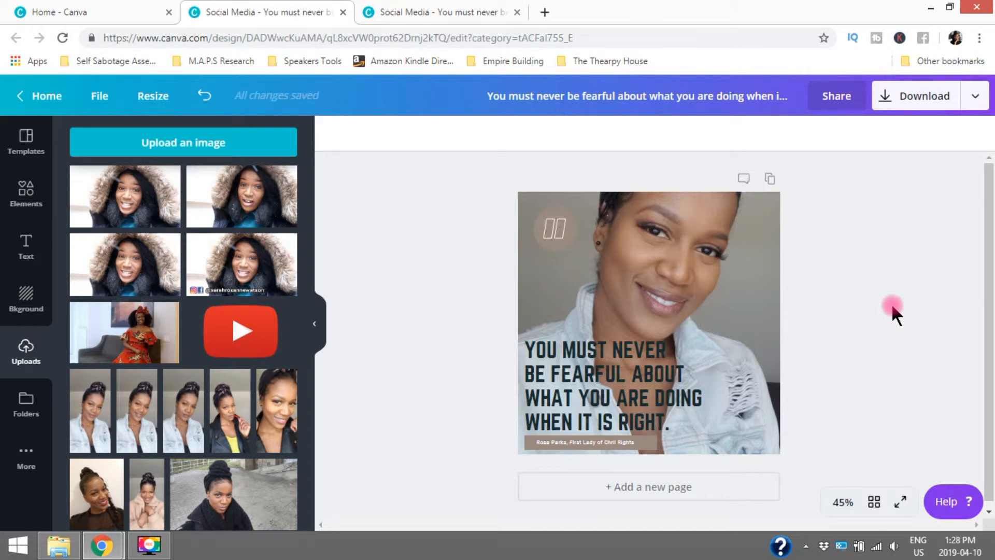
Step: Set the main quote text's transparency to 87
click(664, 381)
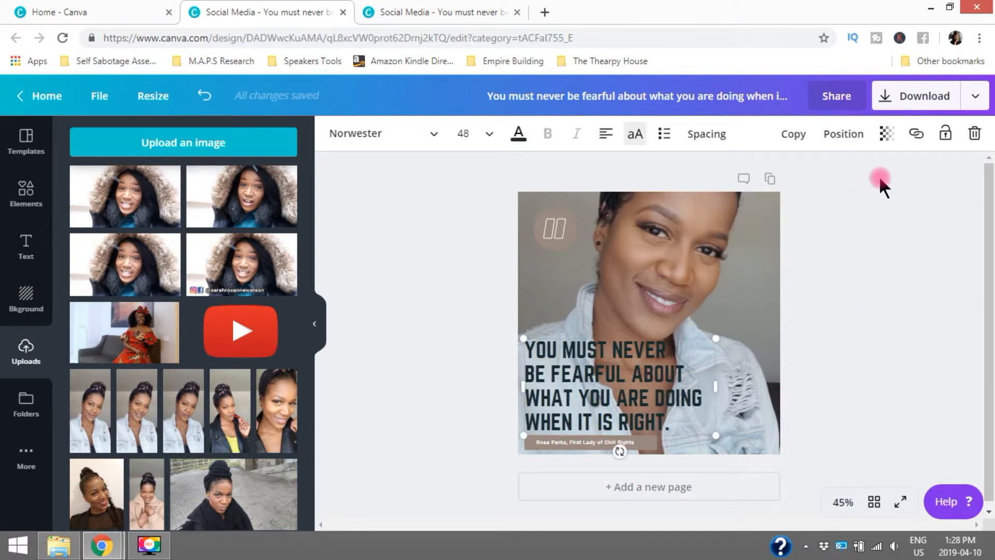
click(887, 136)
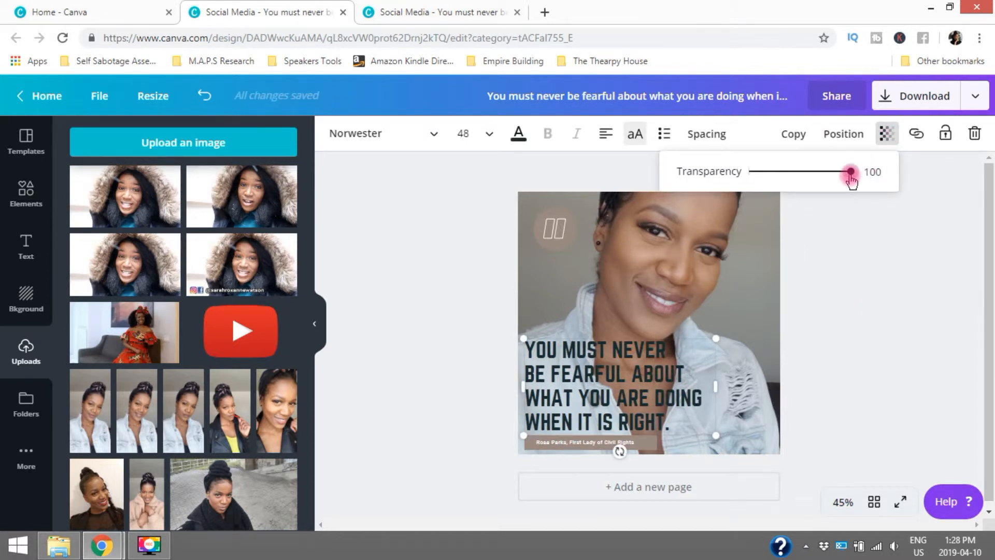
drag(850, 175, 843, 181)
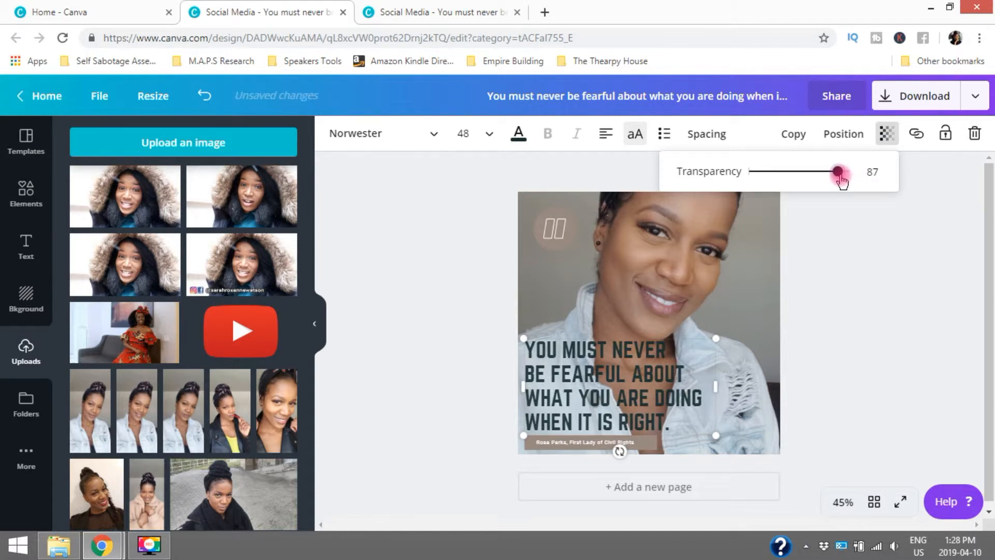
click(867, 250)
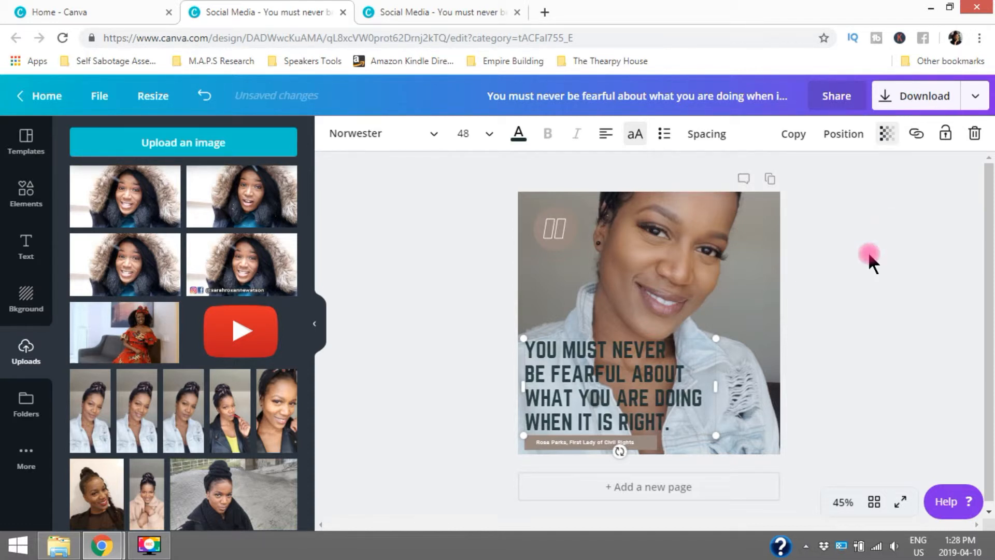
Step: Try a font size of 14 on the attribution line below the quote and undo the change
click(557, 441)
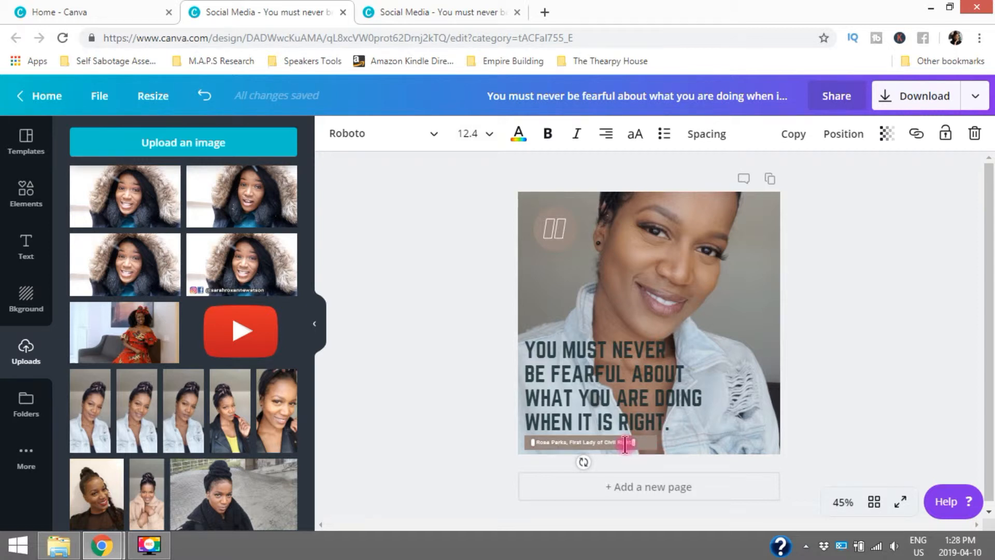
drag(627, 442, 540, 444)
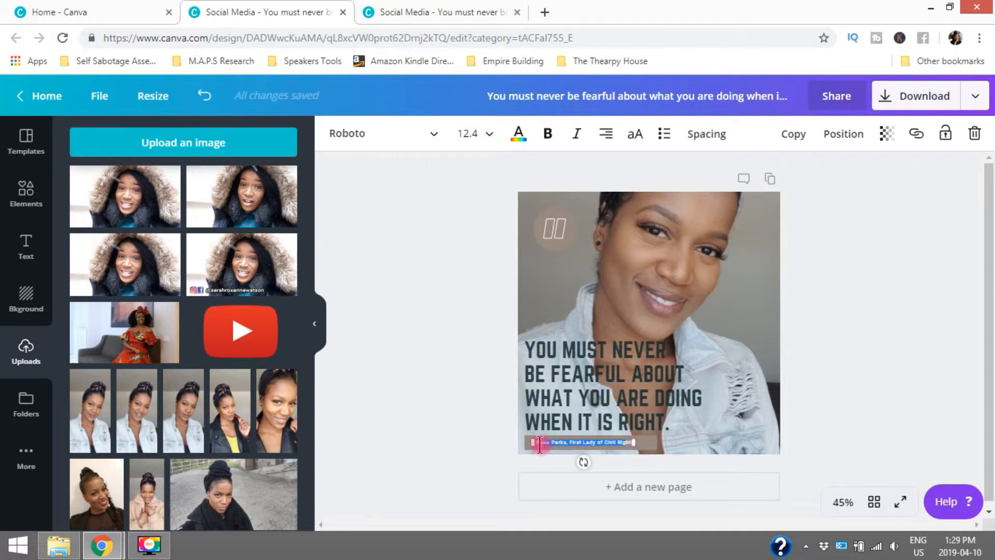
click(486, 136)
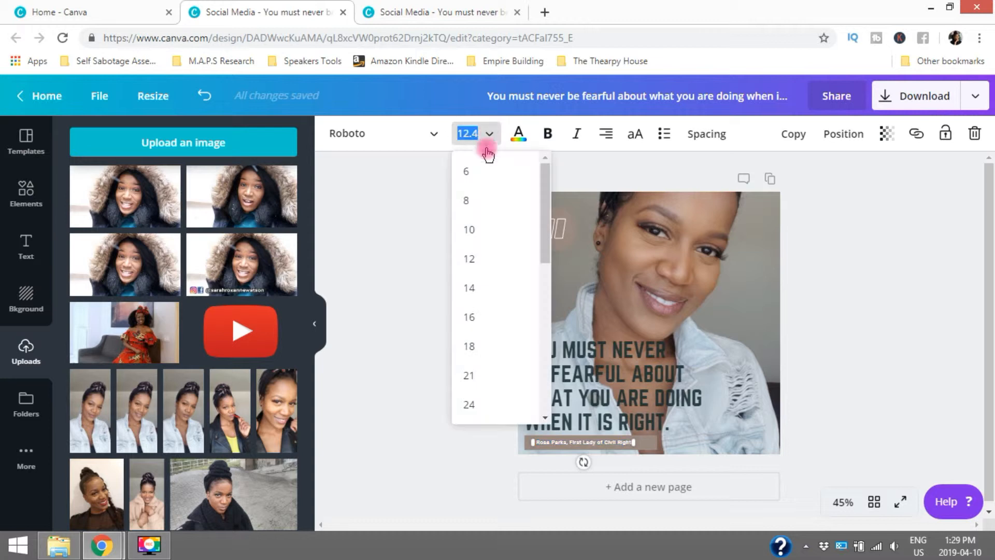
click(487, 293)
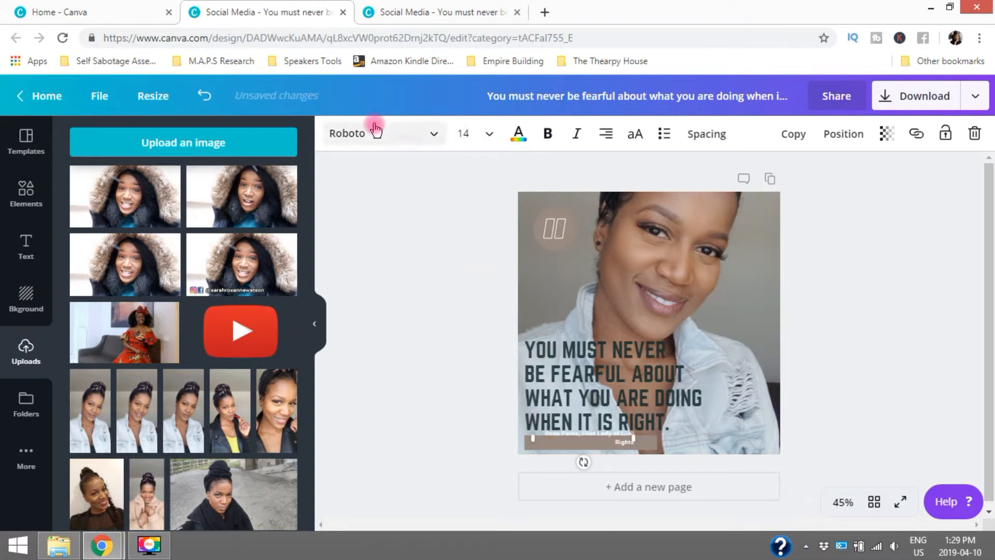
click(205, 97)
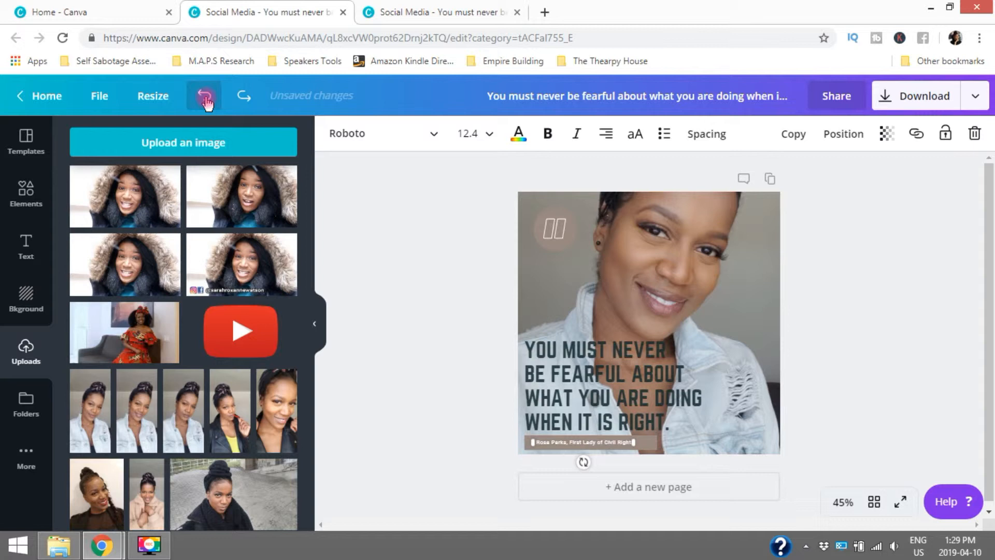
click(925, 354)
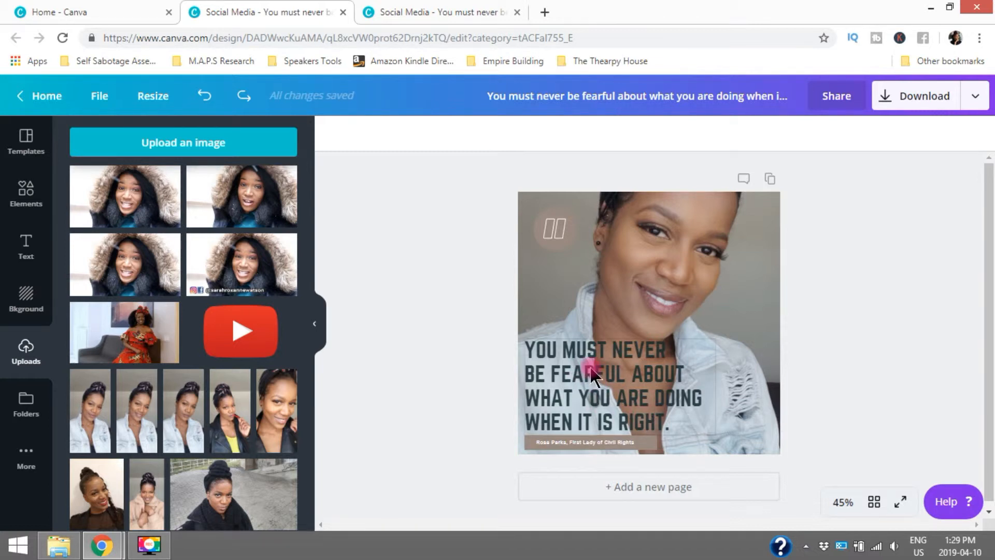
Step: Search Google for "success quotes" in a new browser tab and show the image results
click(544, 12)
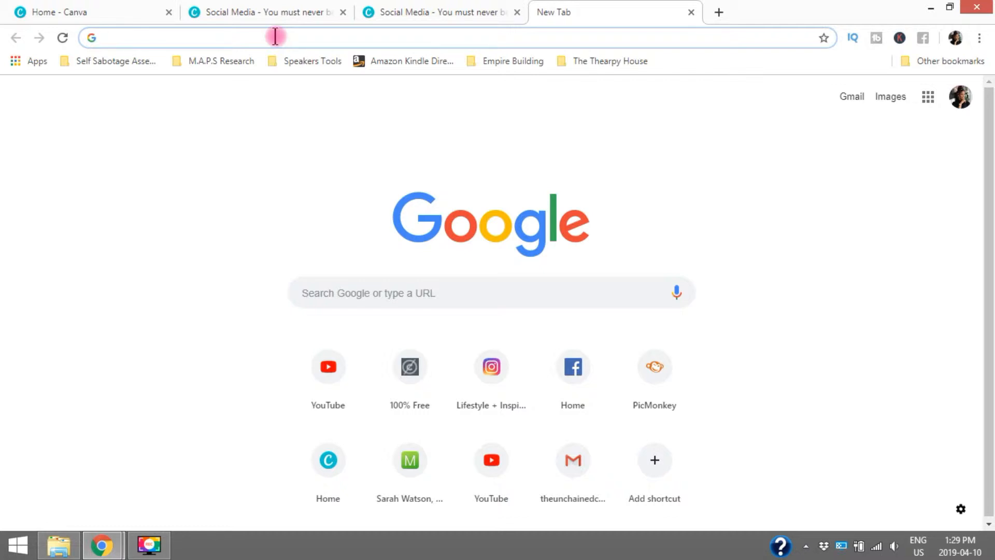
text(succ)
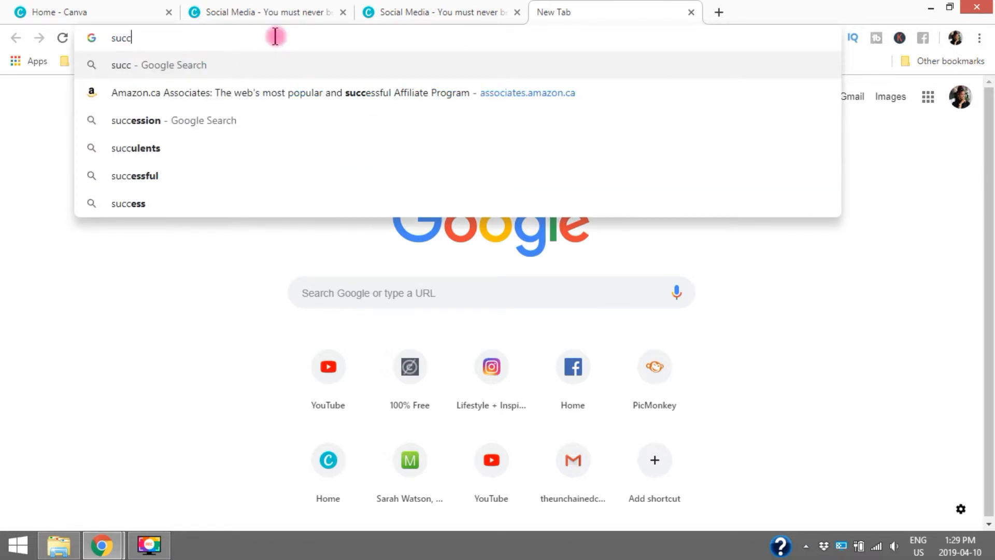
text(ess quoy)
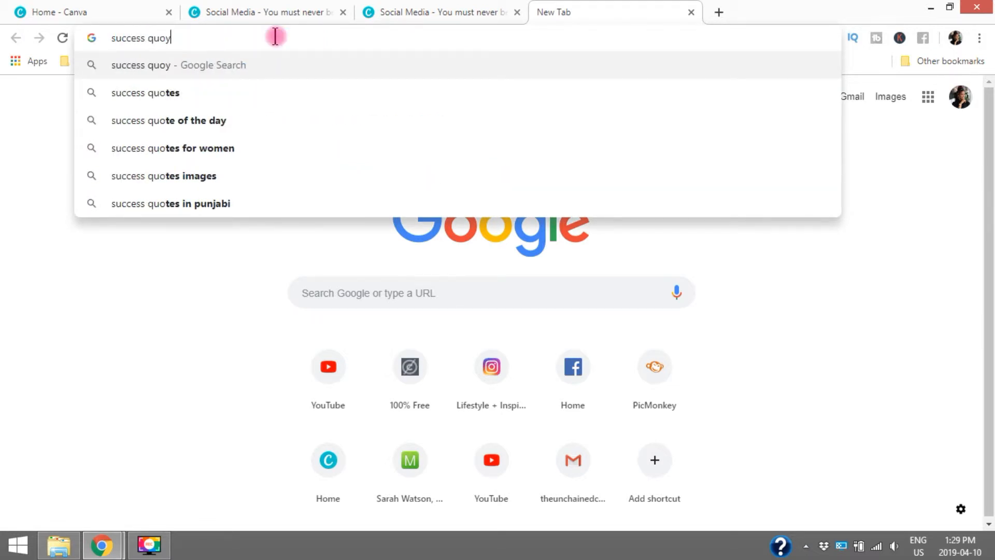
key(BackSpace)
text(tes)
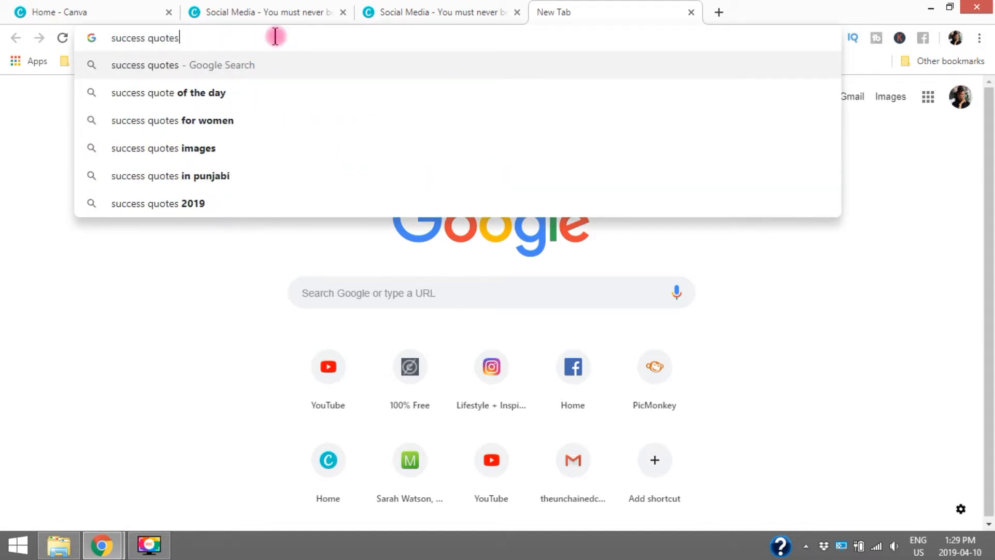
key(Return)
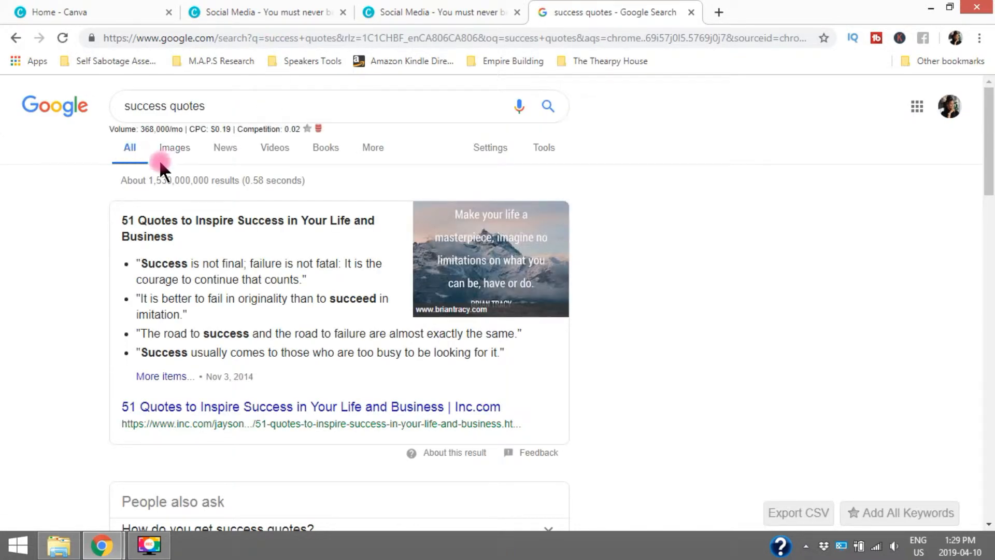
click(175, 148)
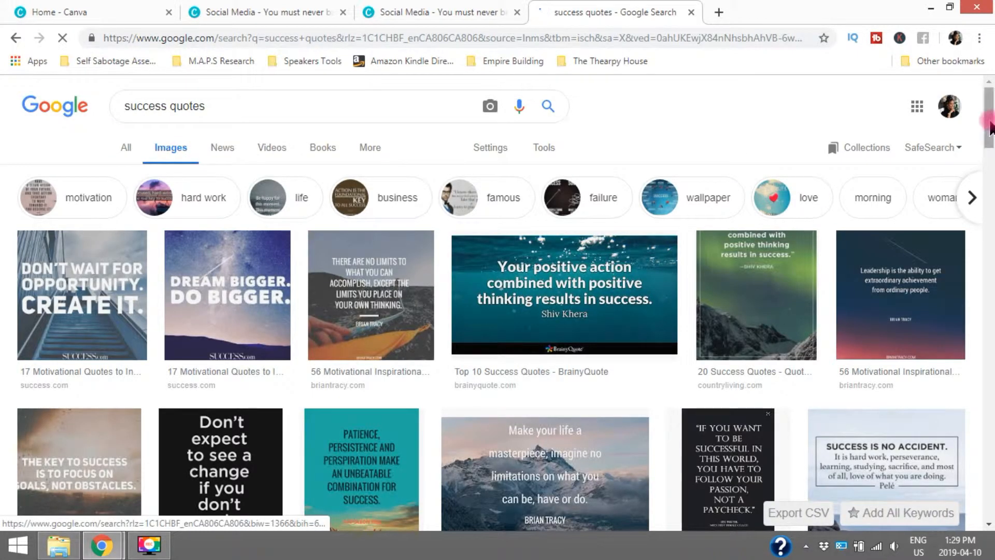
Step: Examine the success quote images for layout and branding ideas, previewing the Foundr, SUCCESS.com and Brian Tracy examples
scroll(991, 157, down, 3)
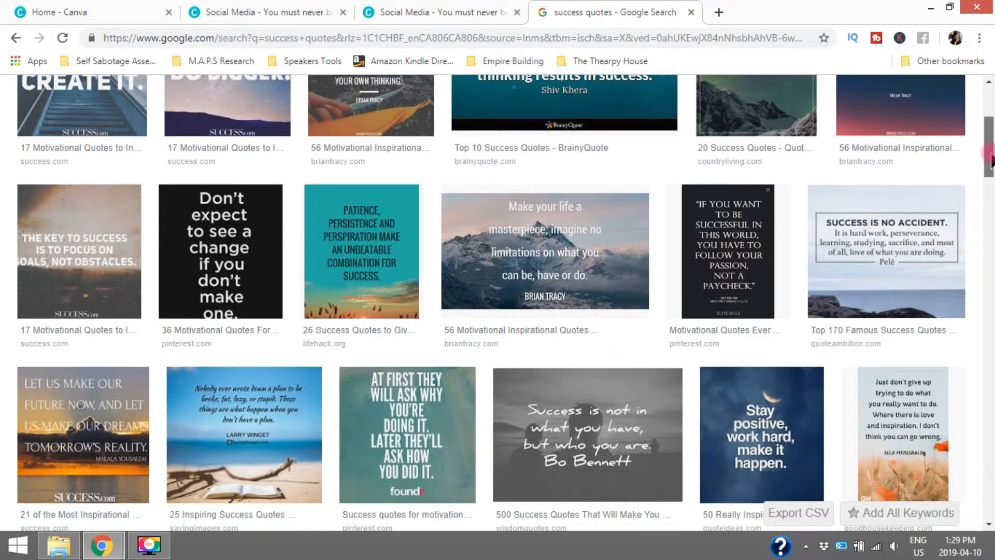
scroll(991, 157, down, 2)
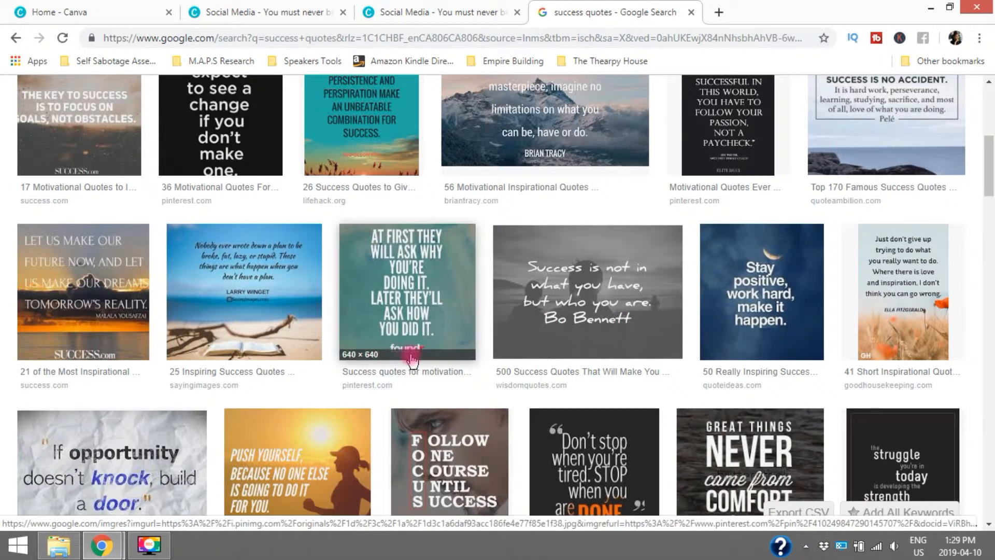
click(434, 296)
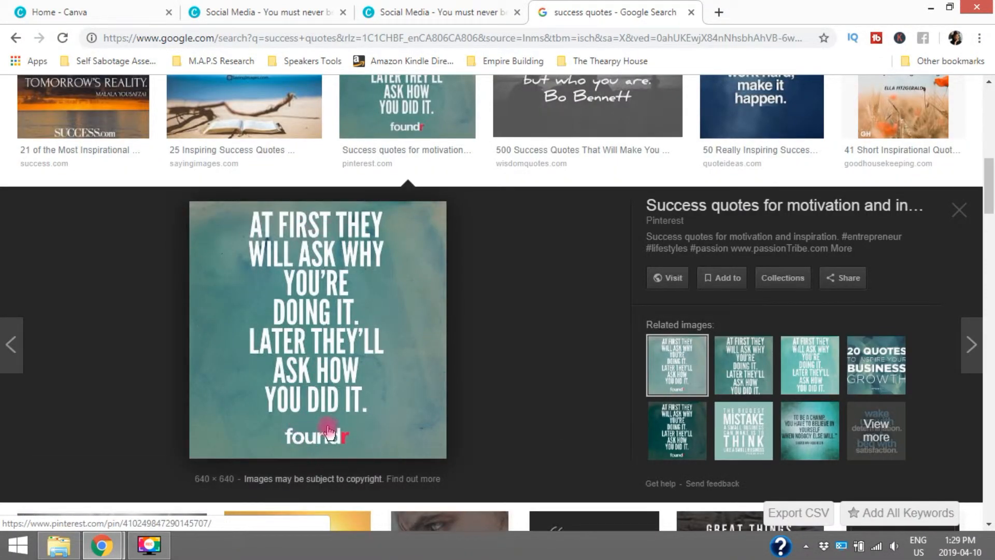
click(959, 213)
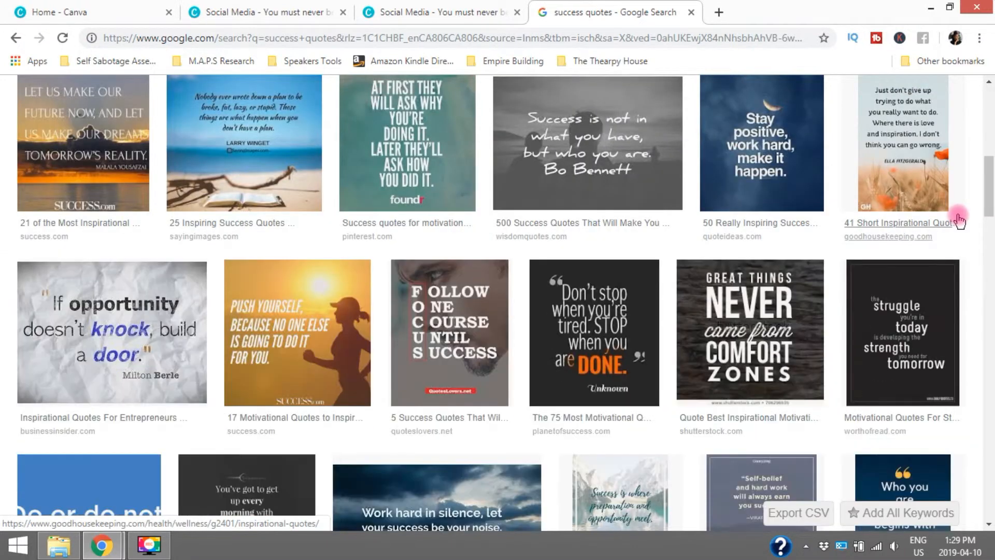
click(100, 153)
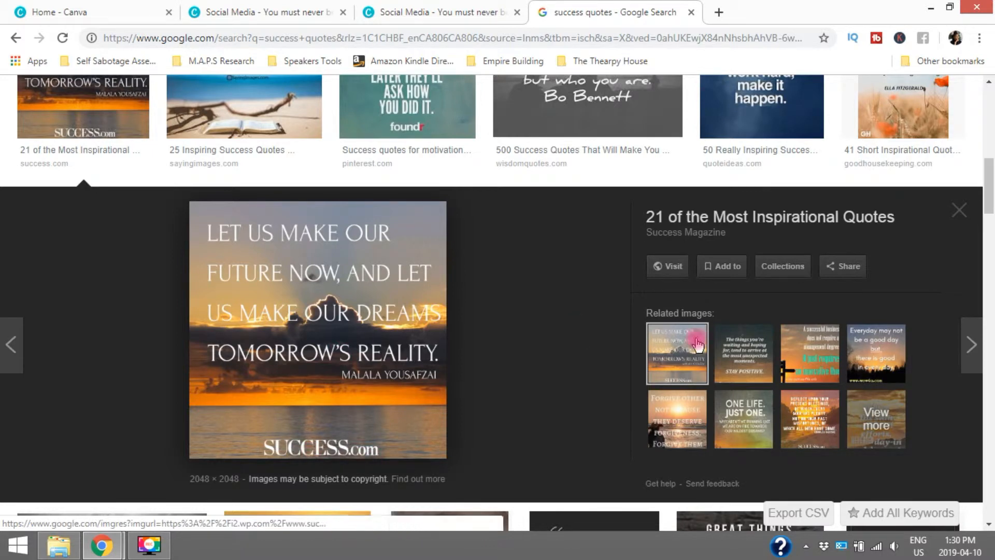
click(958, 211)
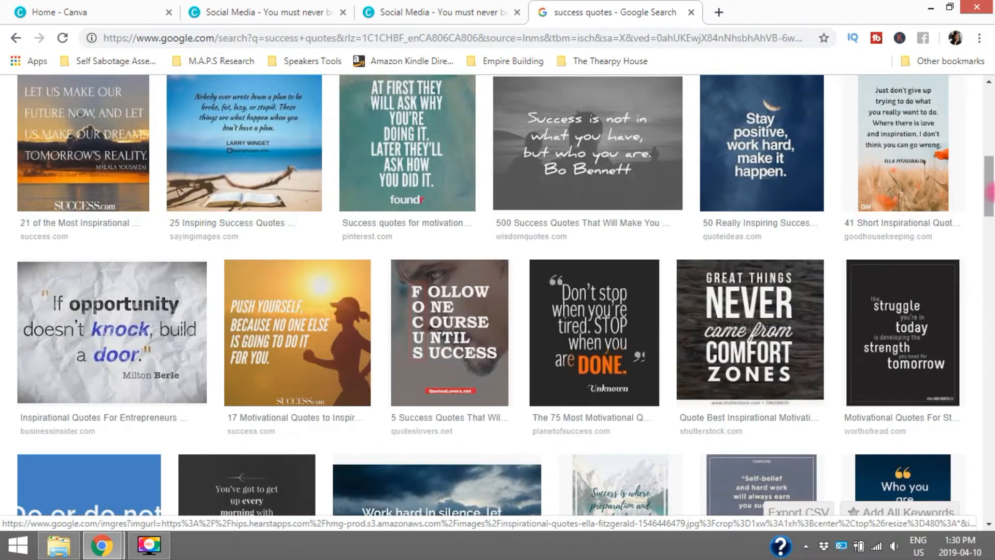
scroll(988, 158, up, 4)
drag(989, 158, 989, 124)
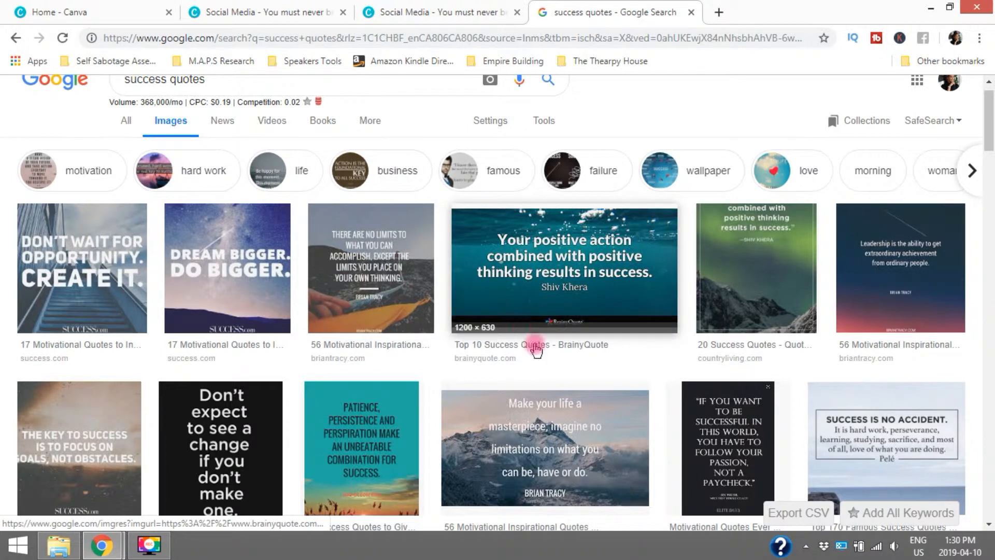
click(579, 432)
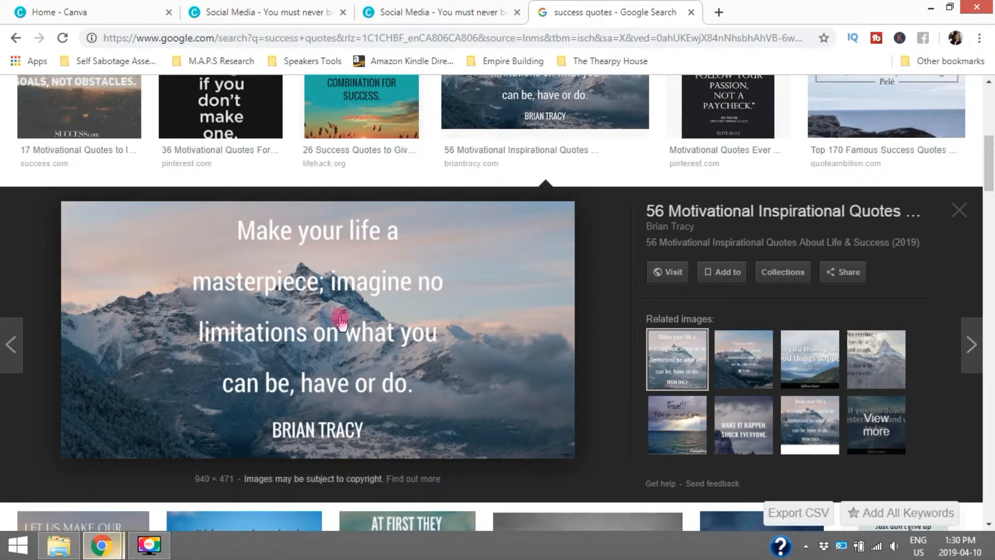
Step: Return to the Canva quote design and delete the round quotation mark graphic beside the face
click(304, 23)
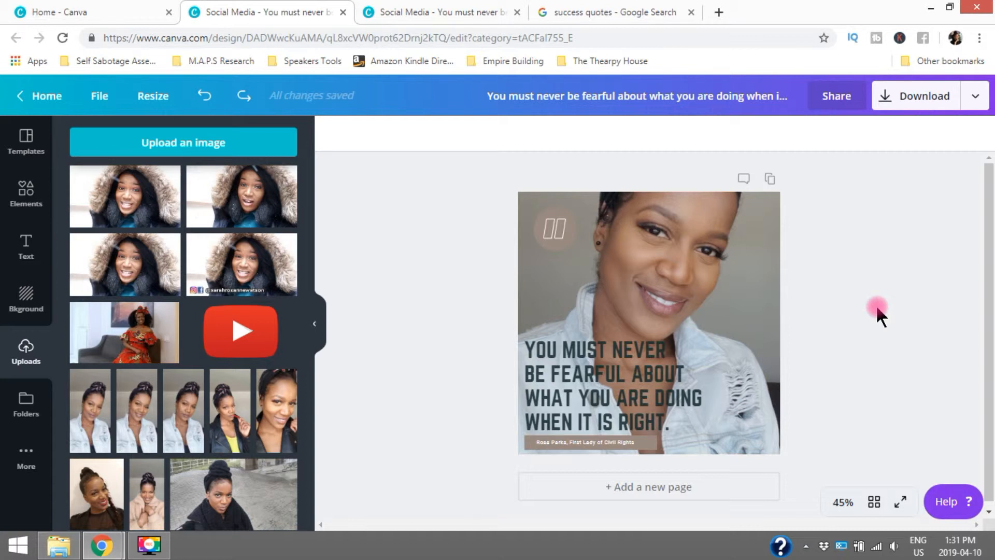
click(563, 228)
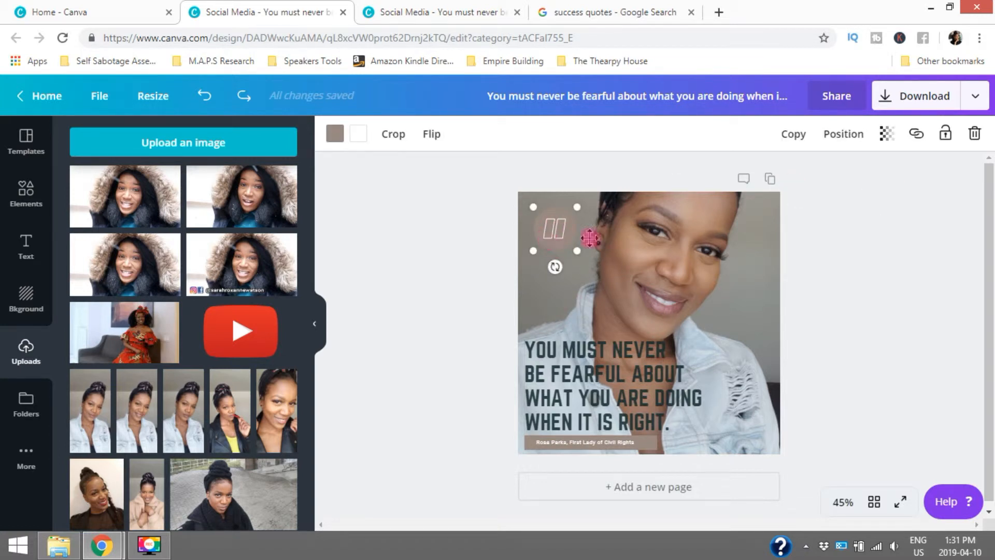
click(976, 136)
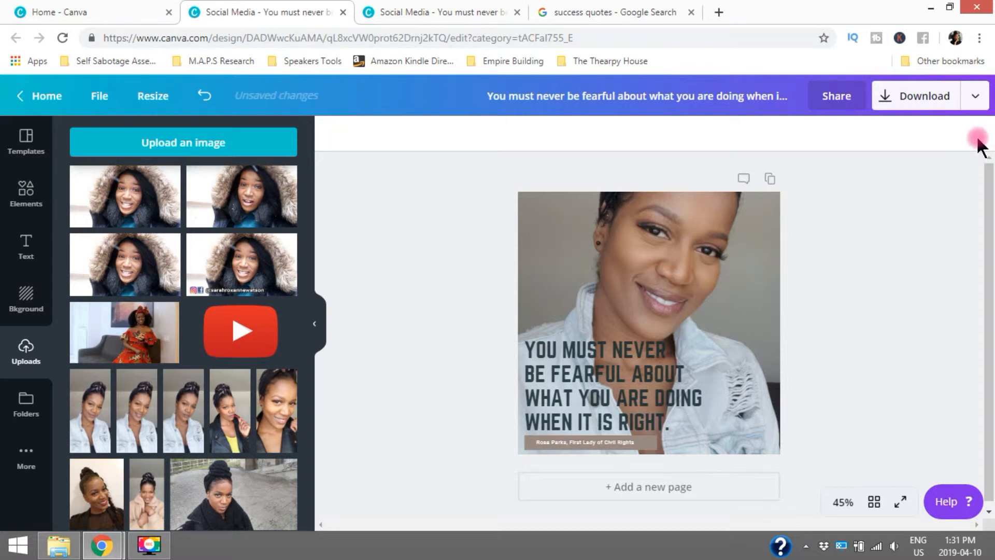
Step: Open the Logos photo folder and find the crown-and-crescent brand logos
click(27, 410)
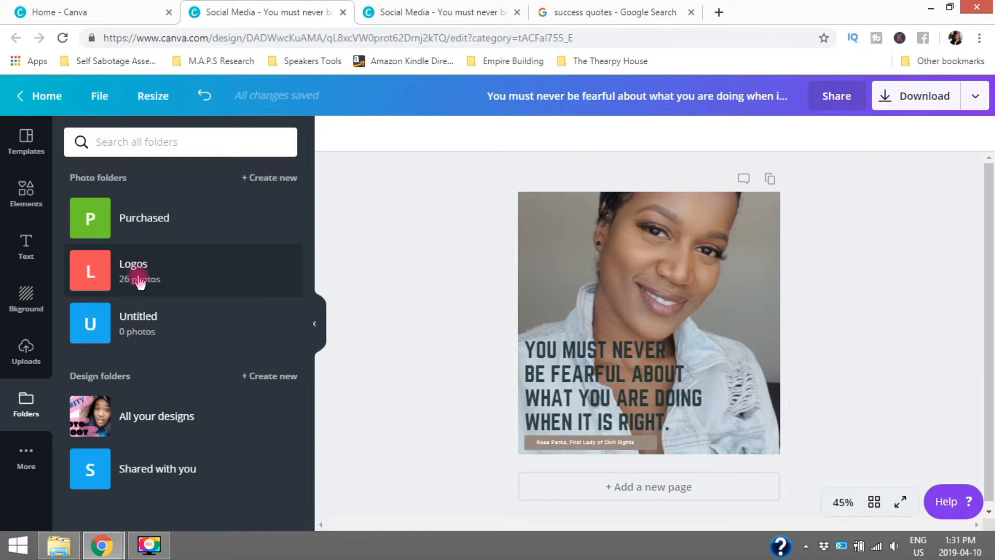
click(139, 280)
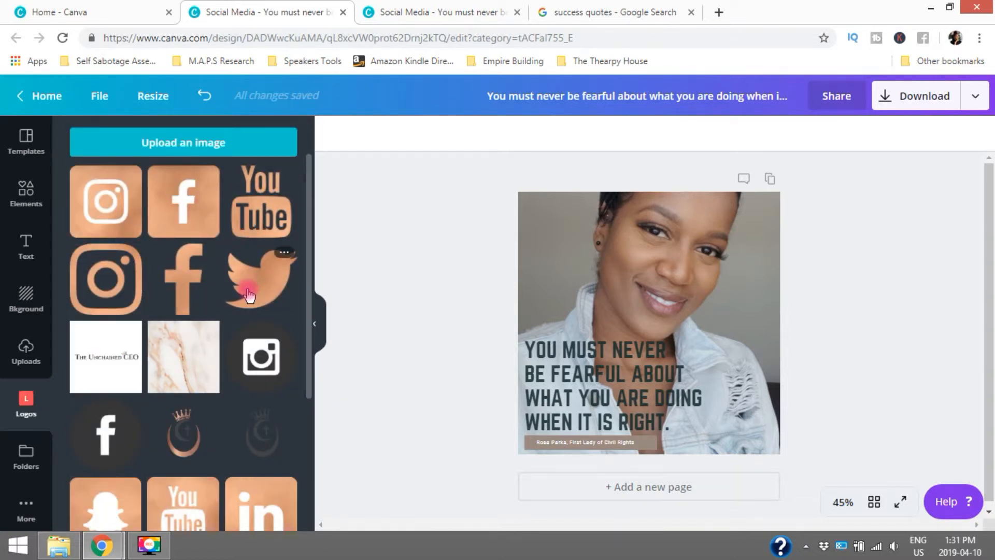
drag(313, 236, 314, 309)
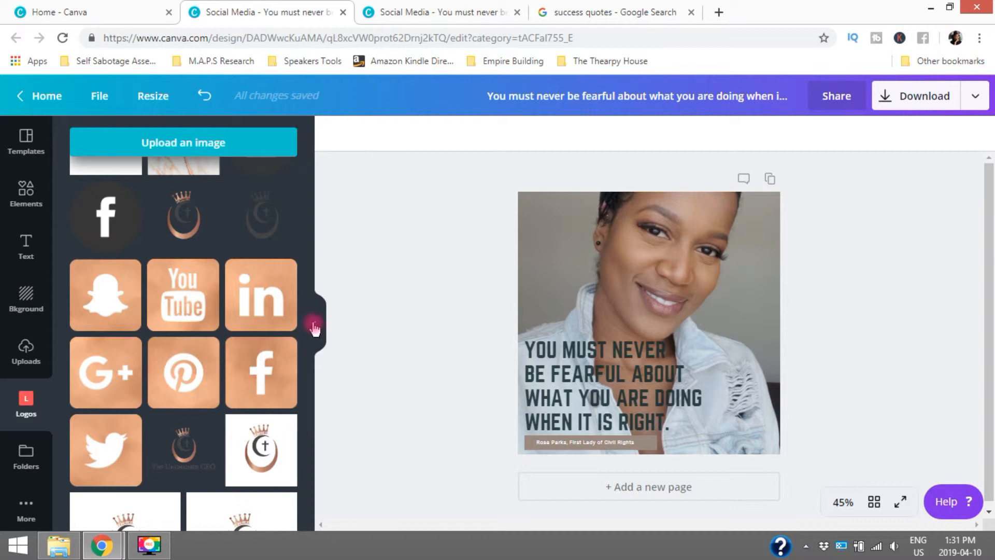
mouse_move(311, 324)
mouse_down()
mouse_move(309, 444)
mouse_move(311, 327)
mouse_up()
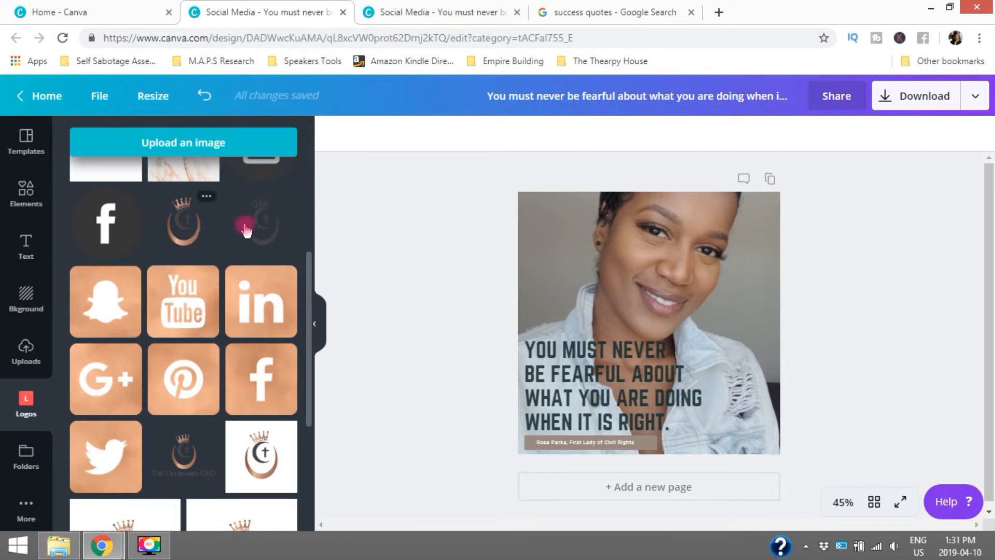
Step: Try the plain dark crown-and-crescent logo on the photo, shrunk to a small mark in the upper-left corner of the design
drag(267, 232, 533, 253)
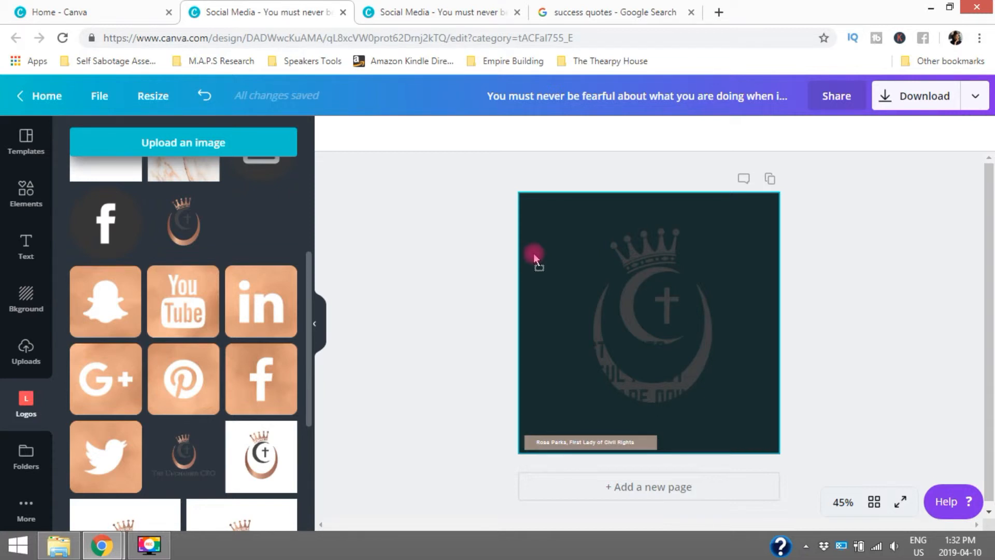
drag(533, 253, 600, 232)
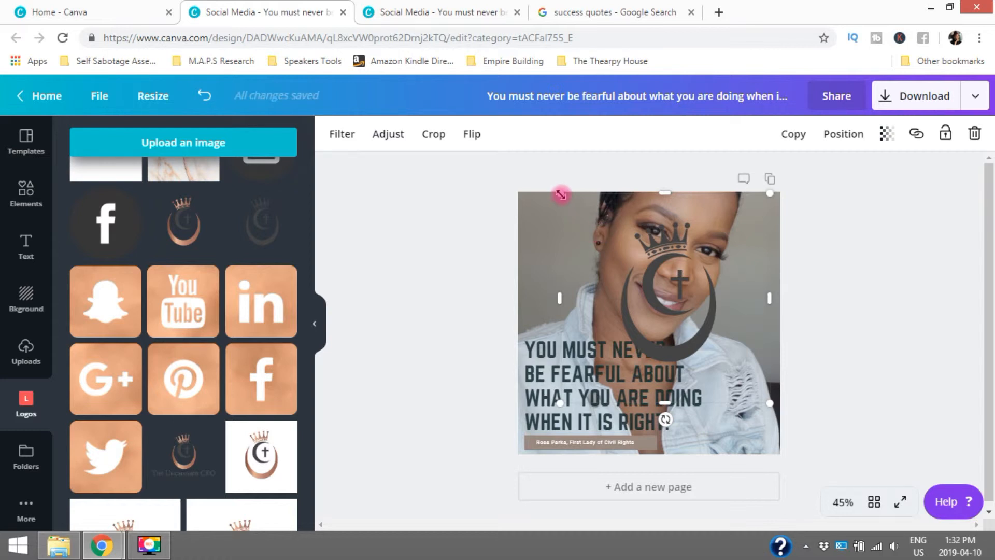
drag(561, 195, 699, 333)
drag(736, 366, 551, 229)
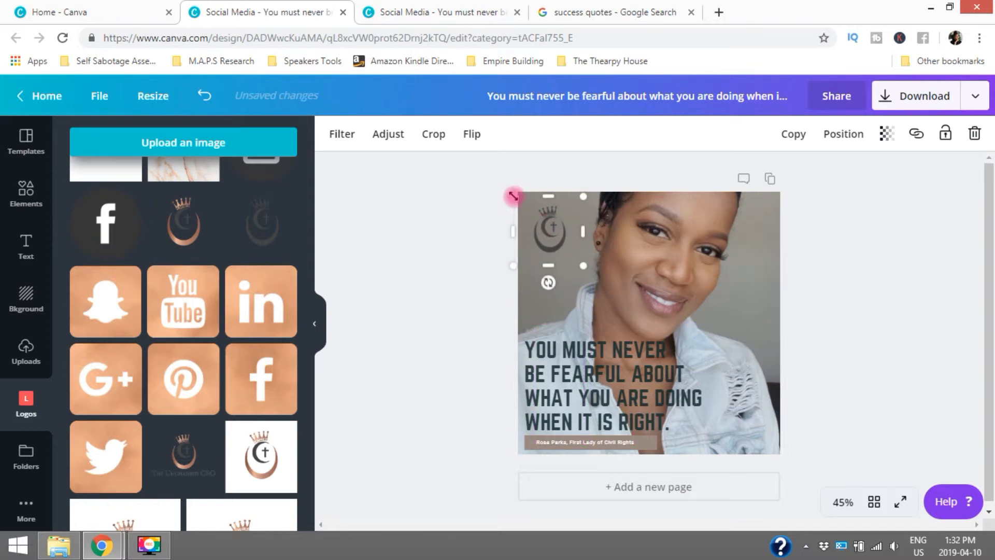
drag(513, 196, 548, 224)
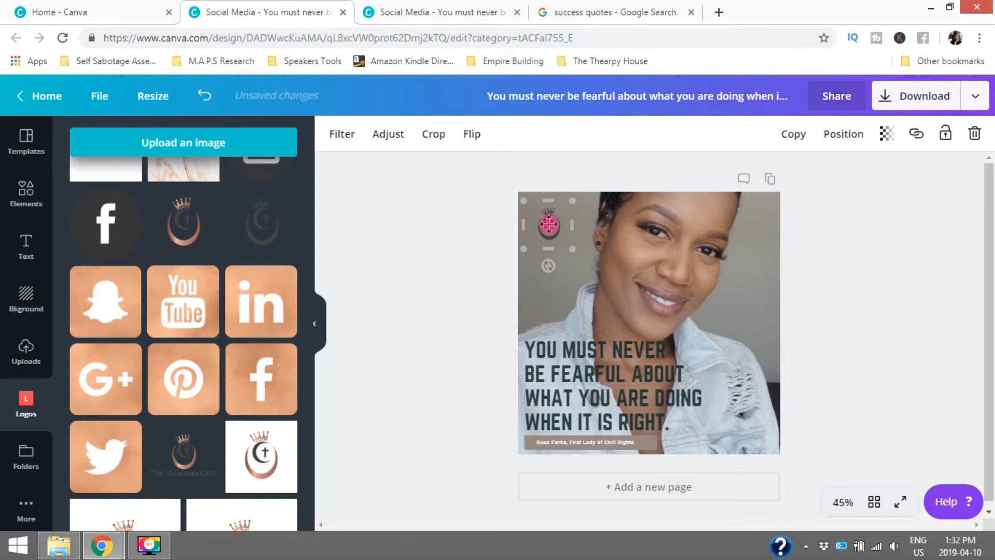
click(470, 244)
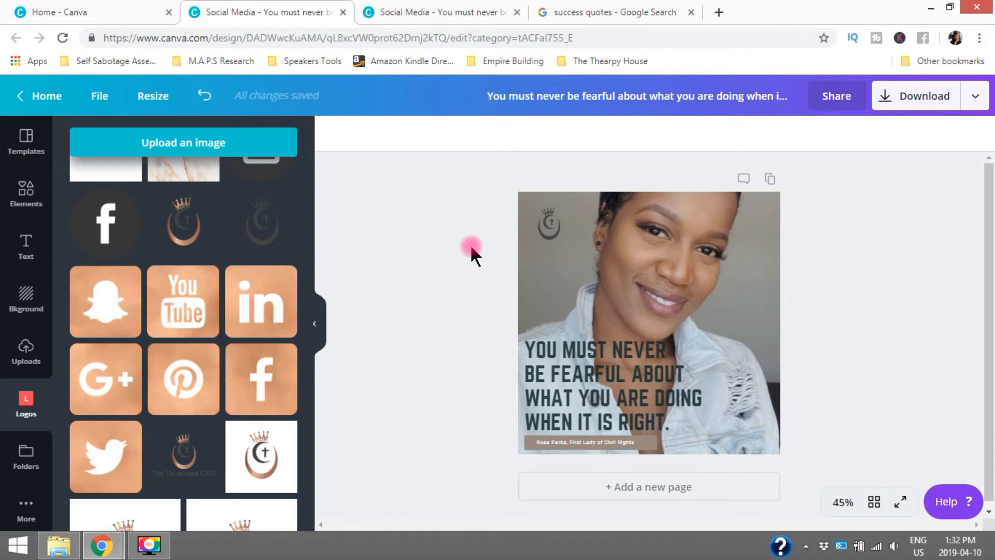
Step: Try the small dark logo beside the end of the quote, then remove it from the design
drag(553, 234, 692, 431)
click(899, 391)
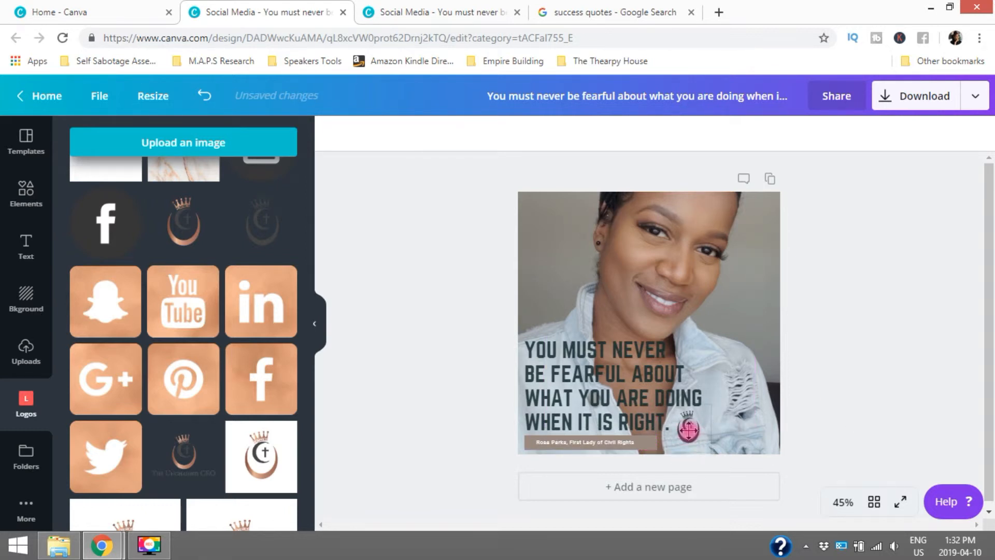
drag(689, 429, 278, 225)
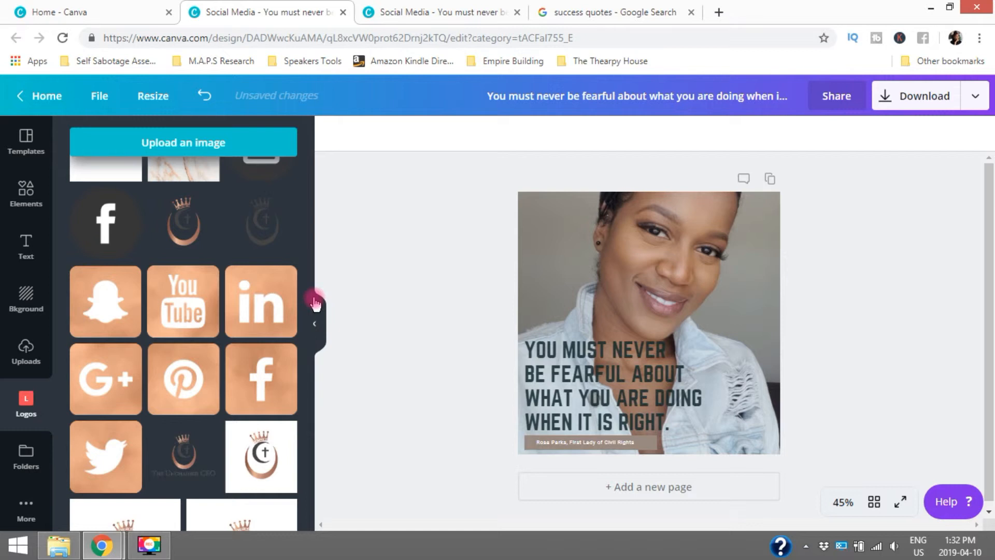
click(314, 310)
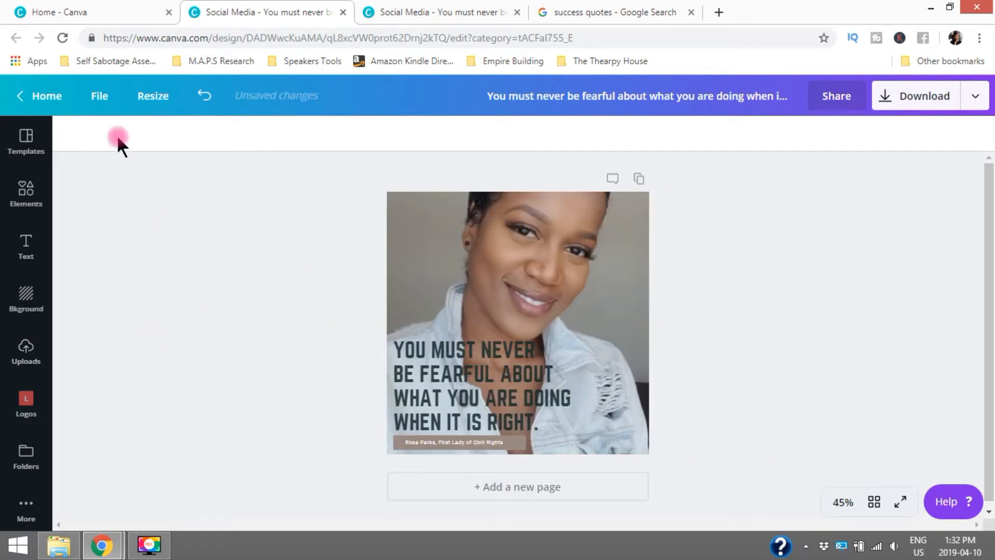
click(480, 374)
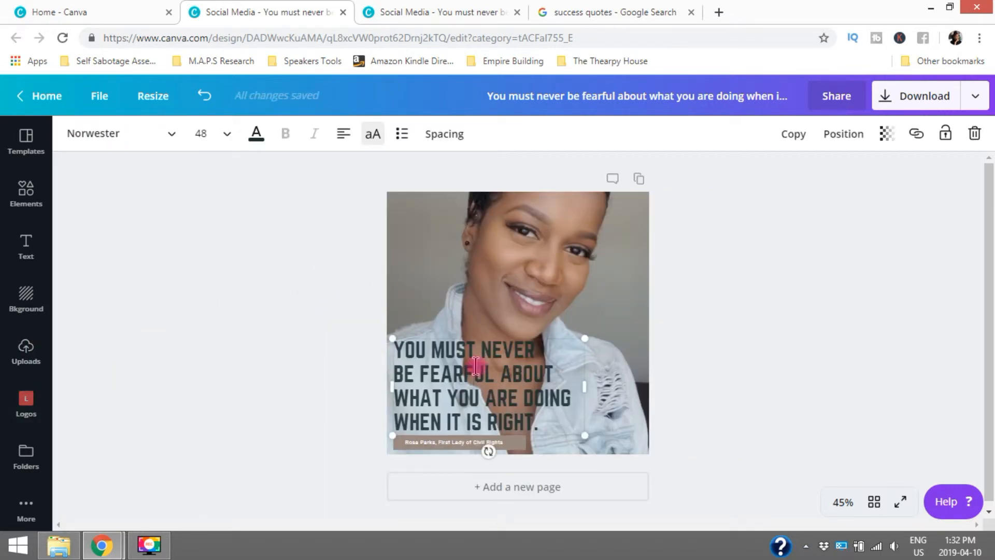
click(444, 267)
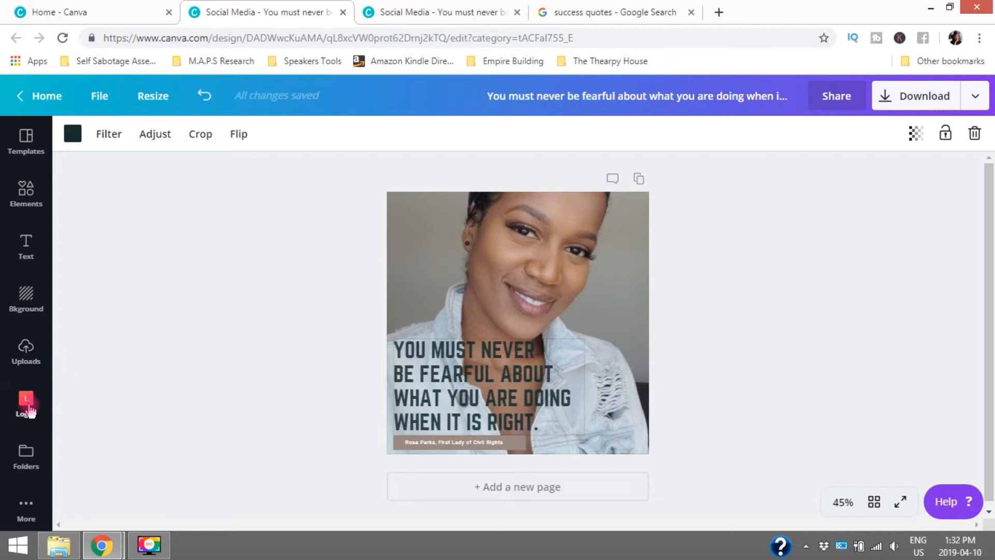
Step: Add the rose gold "The Unchained CEO" logo from the Logos folder, shrink it and place it in the lower-right corner of the design
click(26, 404)
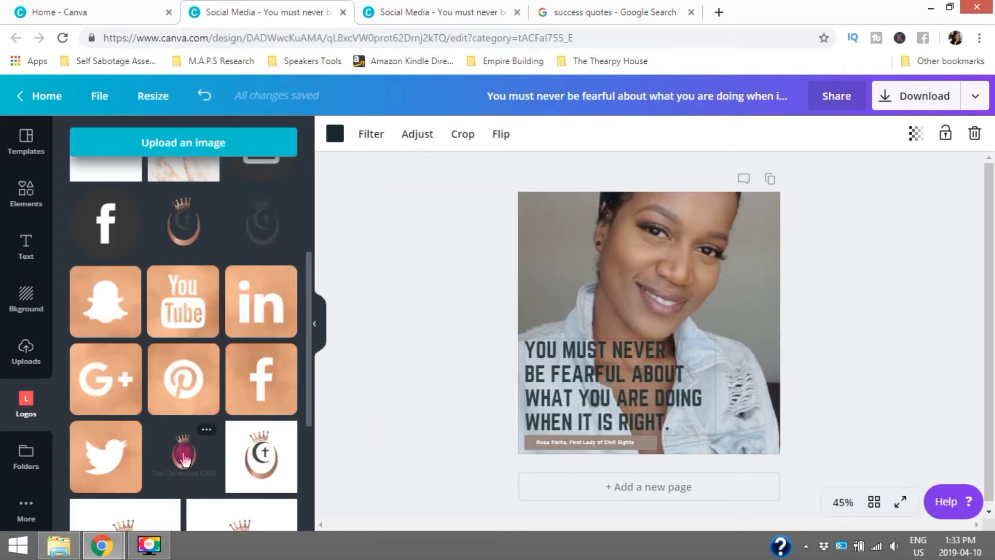
drag(184, 457, 552, 224)
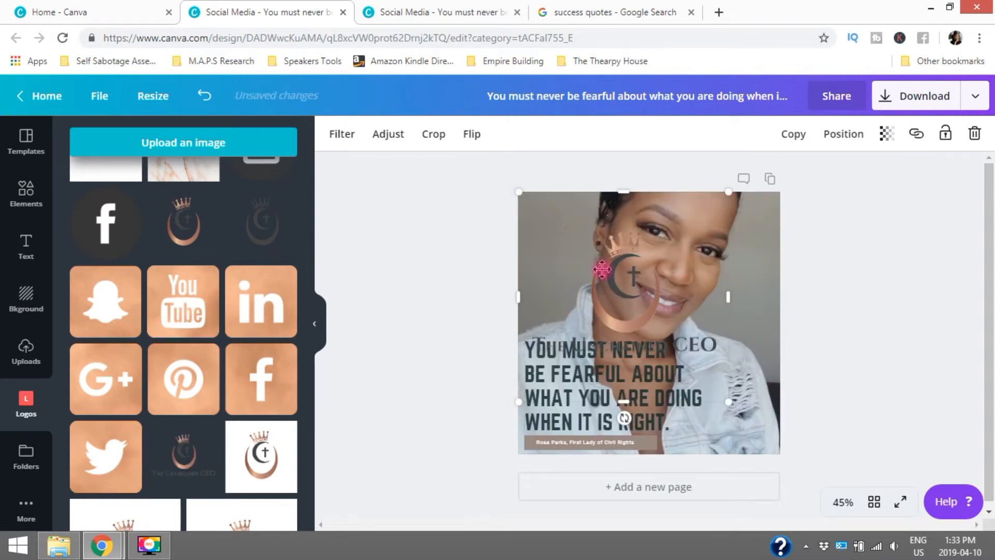
drag(518, 192, 645, 283)
drag(685, 351, 649, 296)
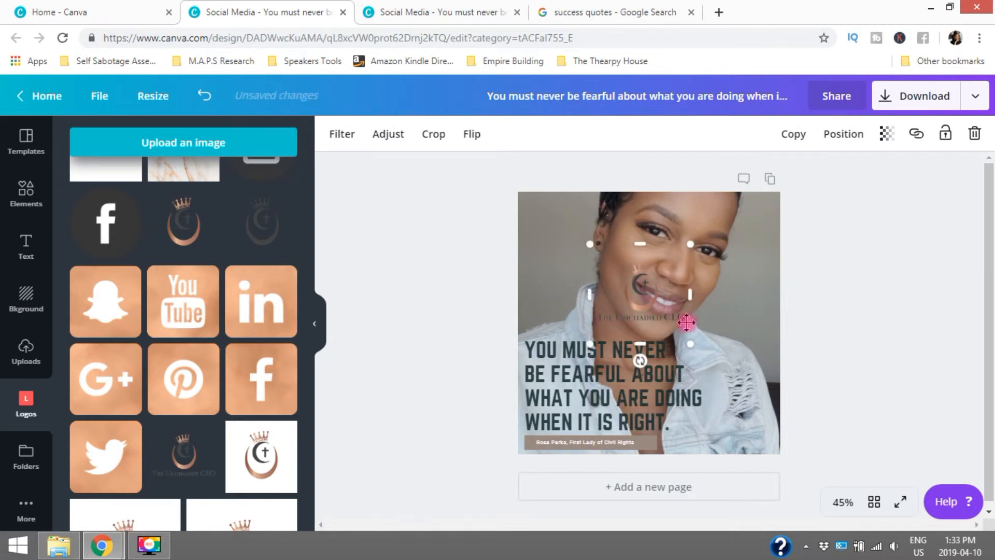
drag(664, 324, 728, 408)
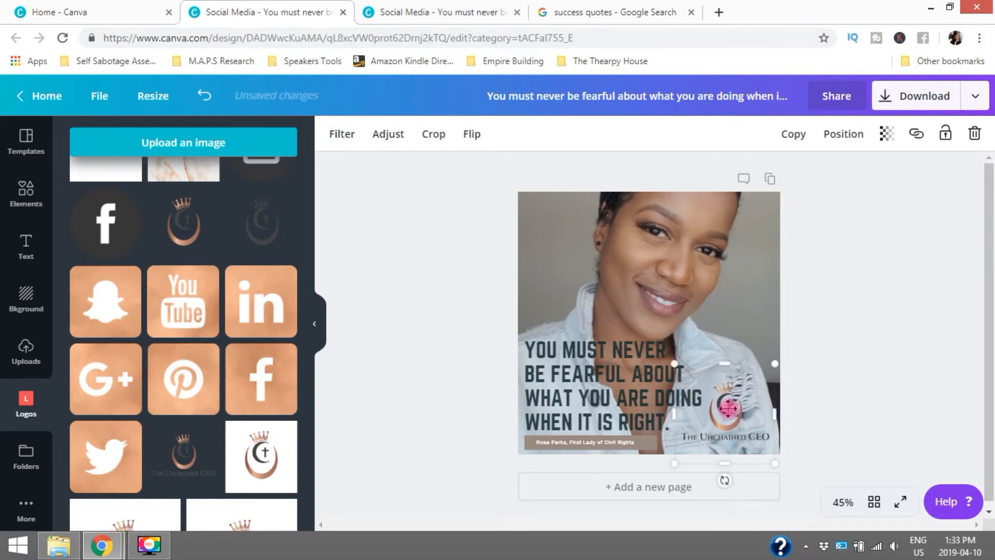
drag(684, 370, 701, 386)
drag(735, 422, 726, 417)
click(859, 398)
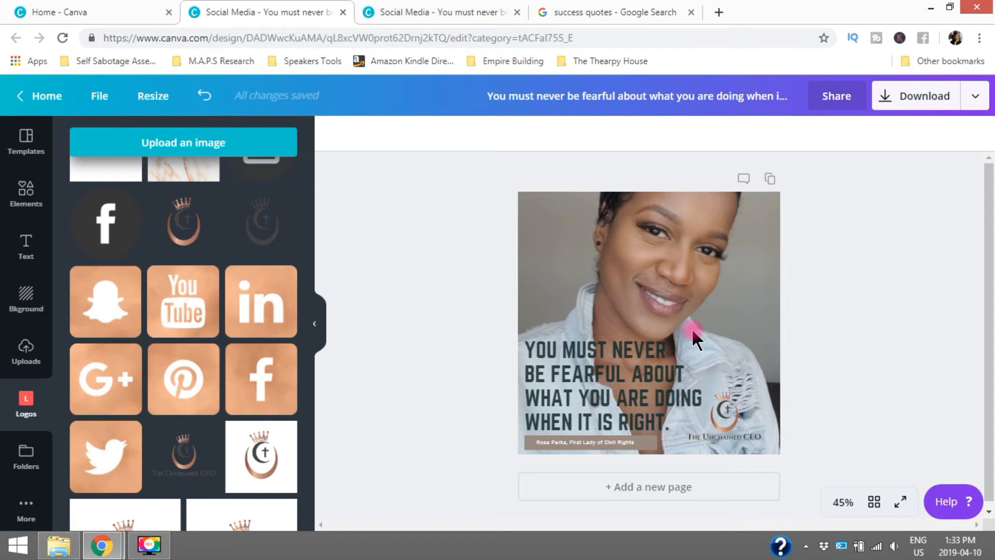
Step: Download the finished quote graphic as a PNG and return to editing the design
click(912, 100)
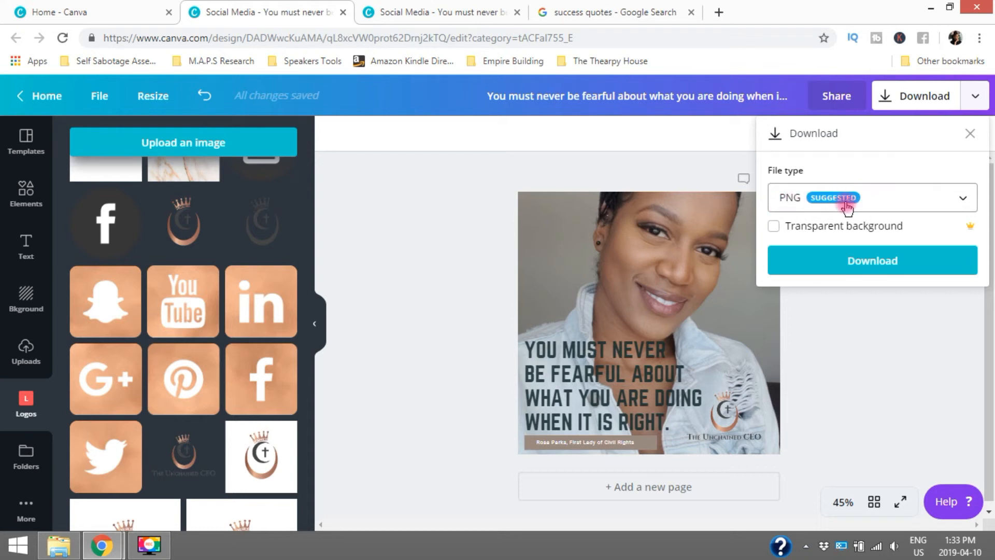
click(967, 201)
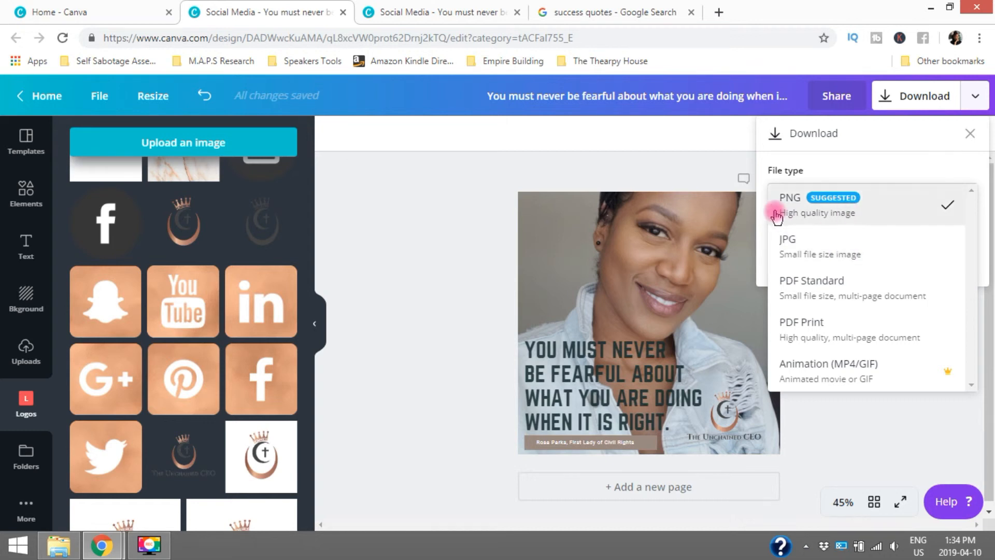
click(843, 211)
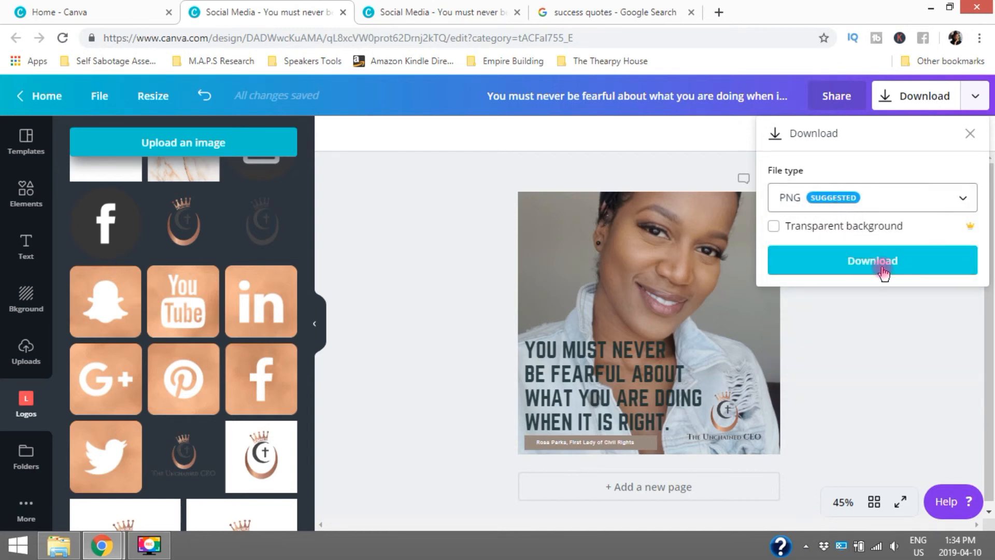
click(876, 262)
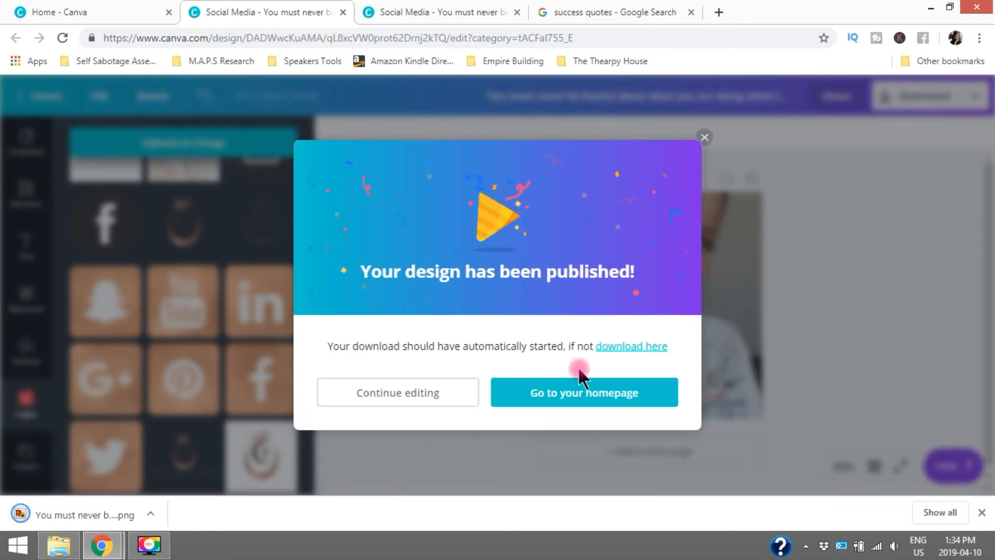
click(438, 392)
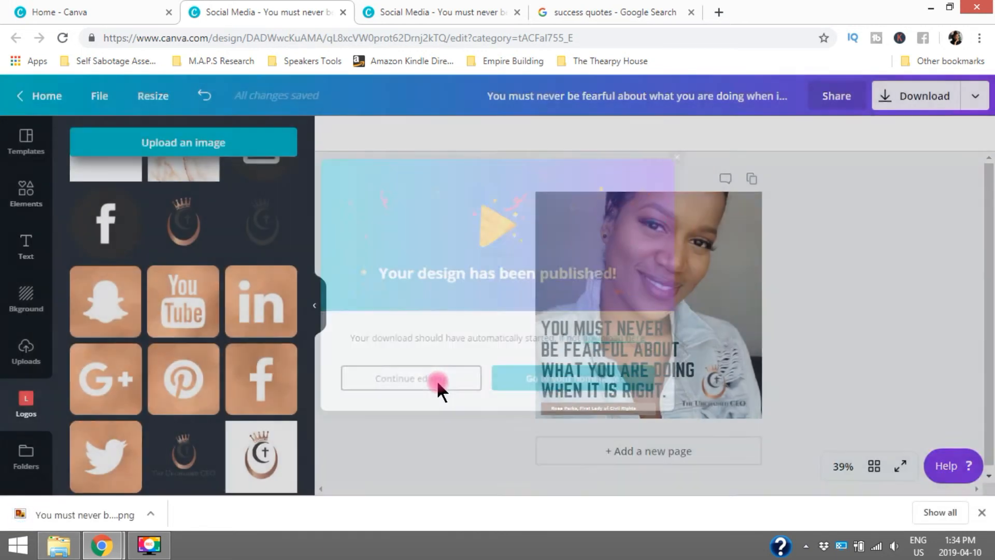